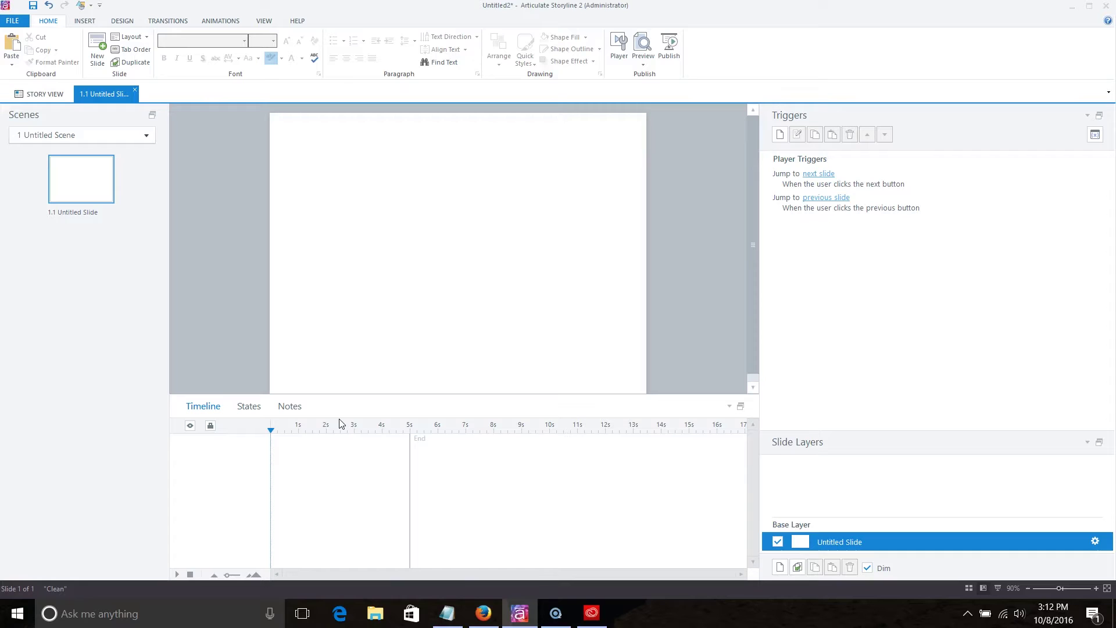
Turn off the Prev and Next navigation controls in the slide's properties.
click(971, 200)
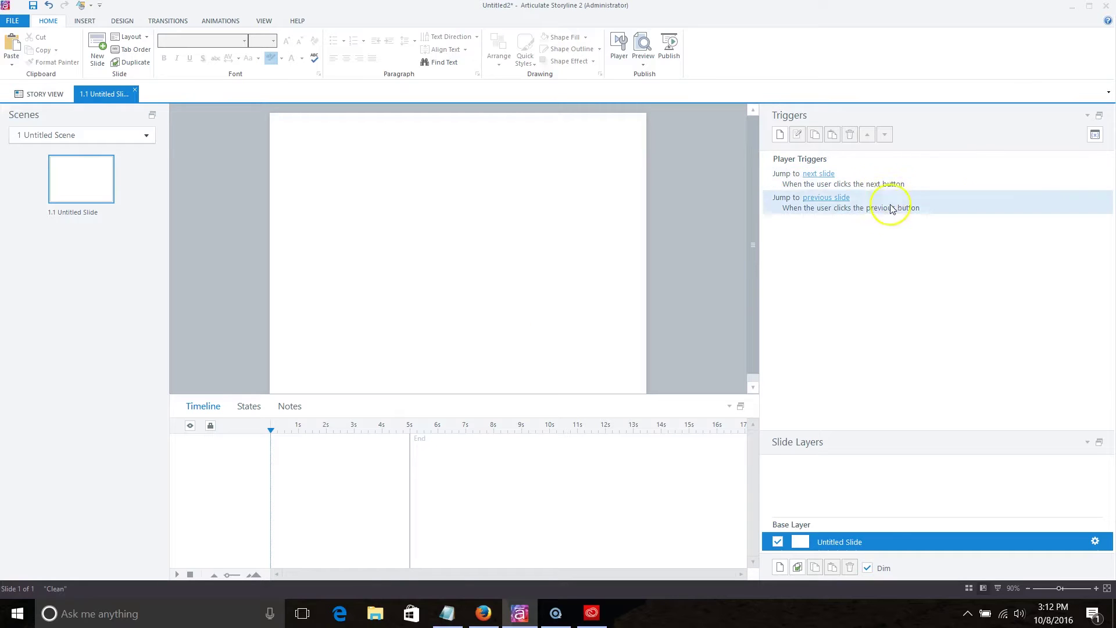
click(1095, 541)
click(486, 298)
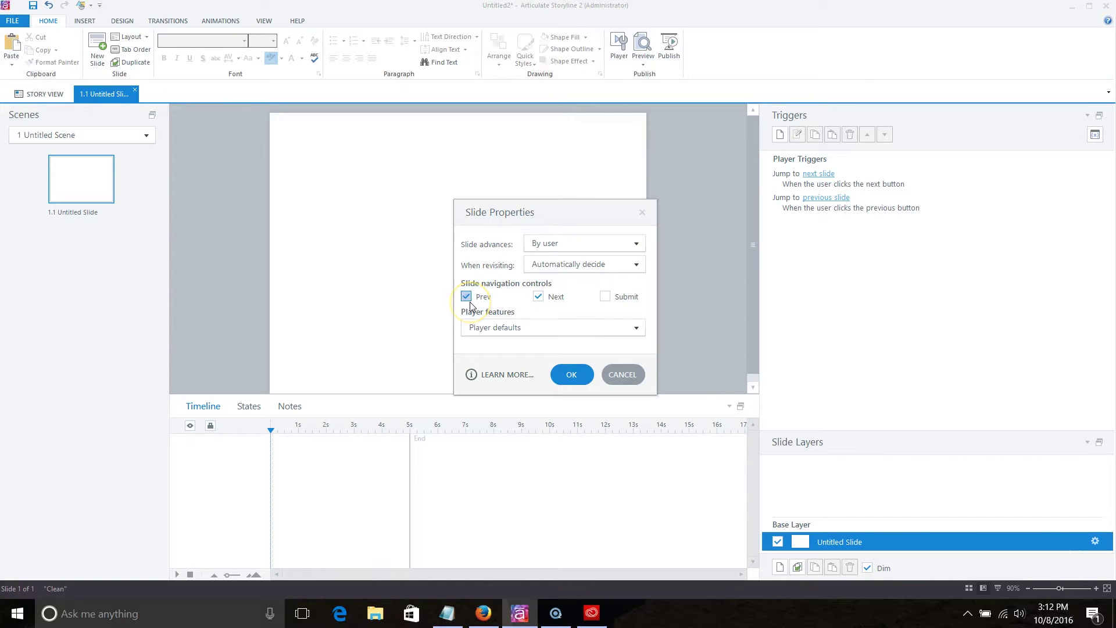
click(539, 297)
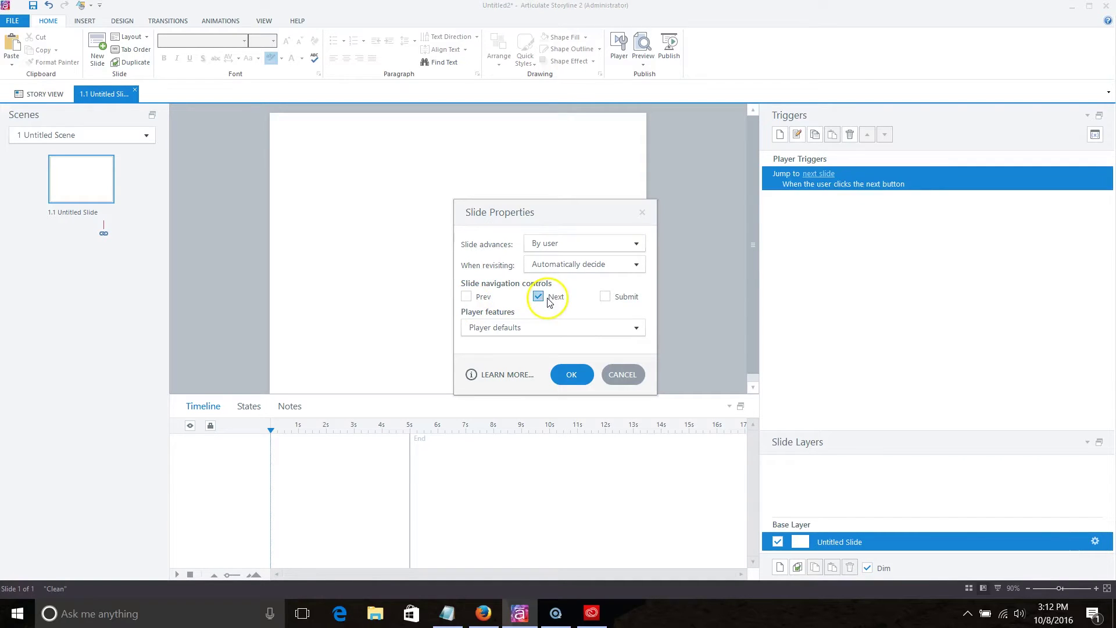
click(573, 374)
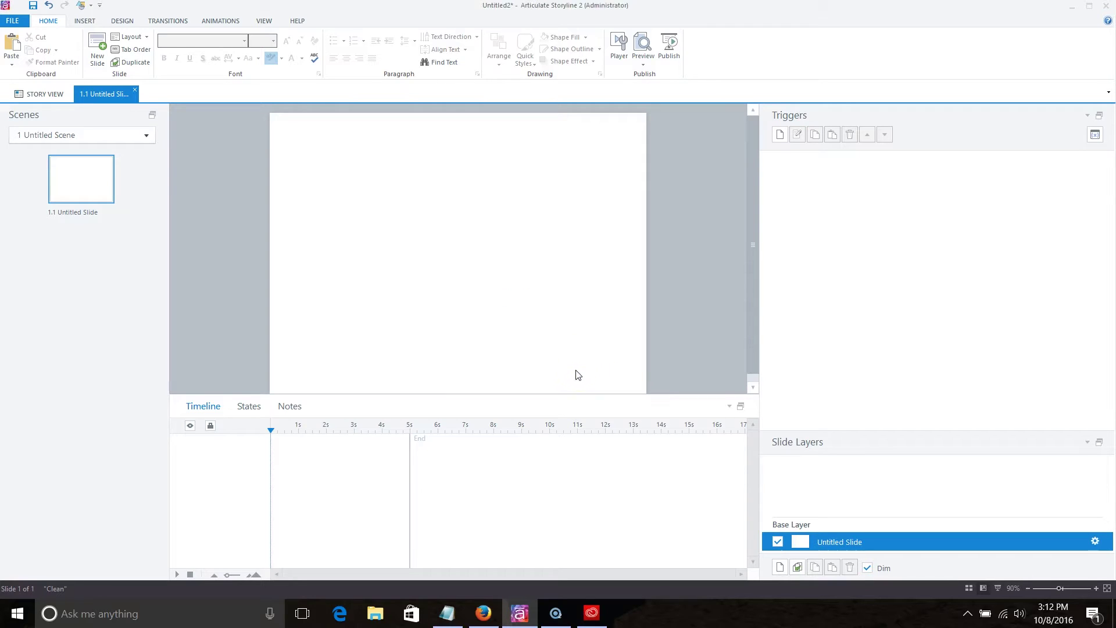
Disable the Resources and Menu tabs, the title and the volume control in the Storyline player's features.
click(615, 49)
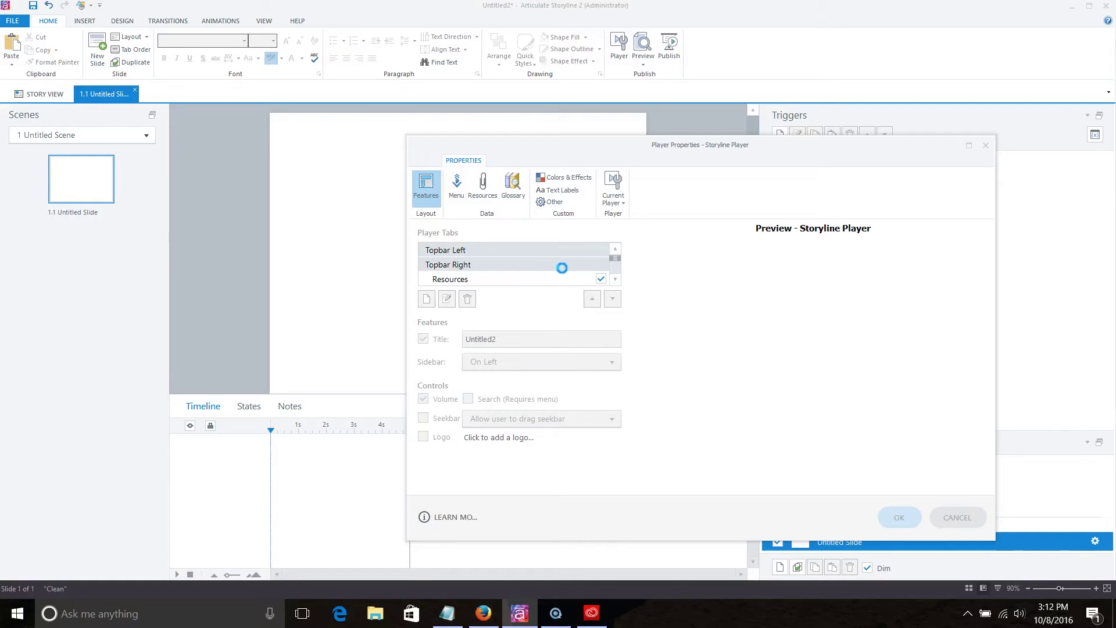
click(601, 279)
click(617, 279)
click(601, 279)
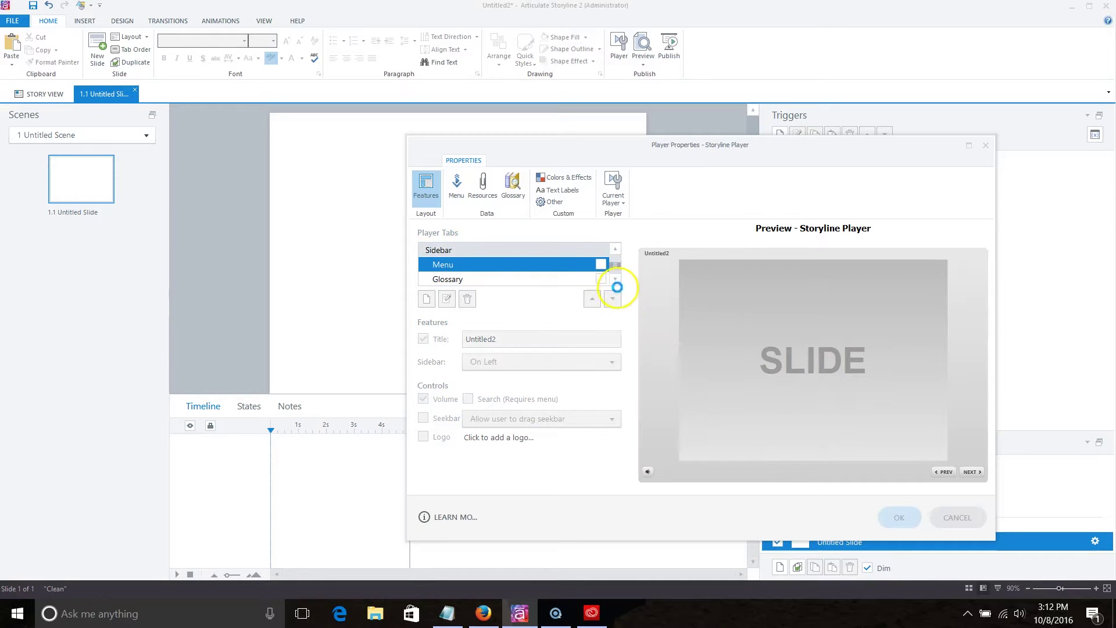
click(615, 280)
click(615, 279)
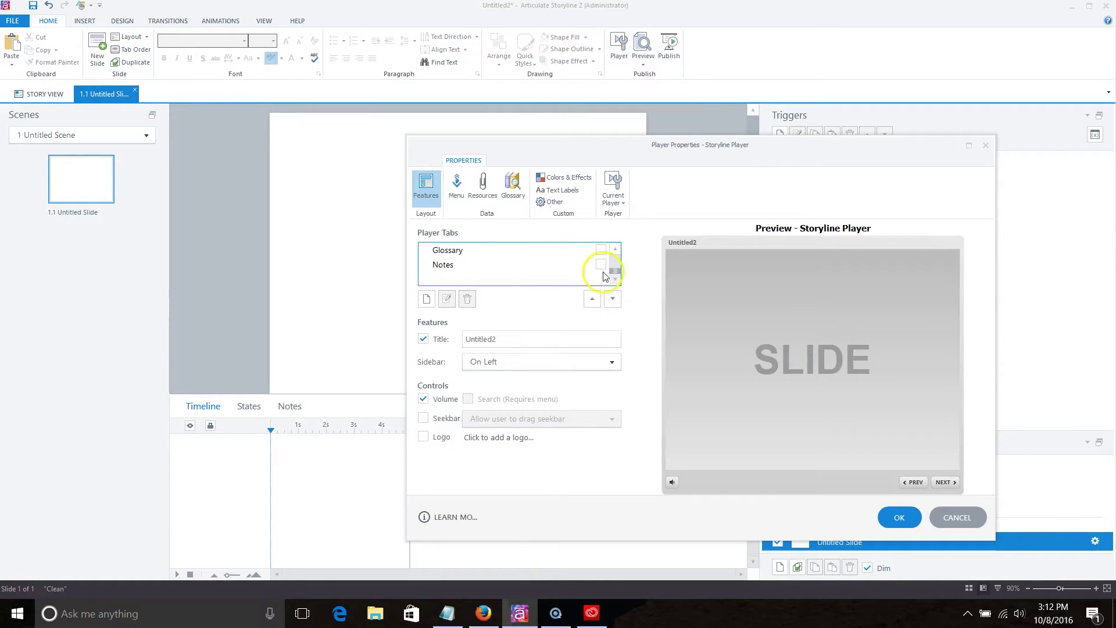
click(424, 339)
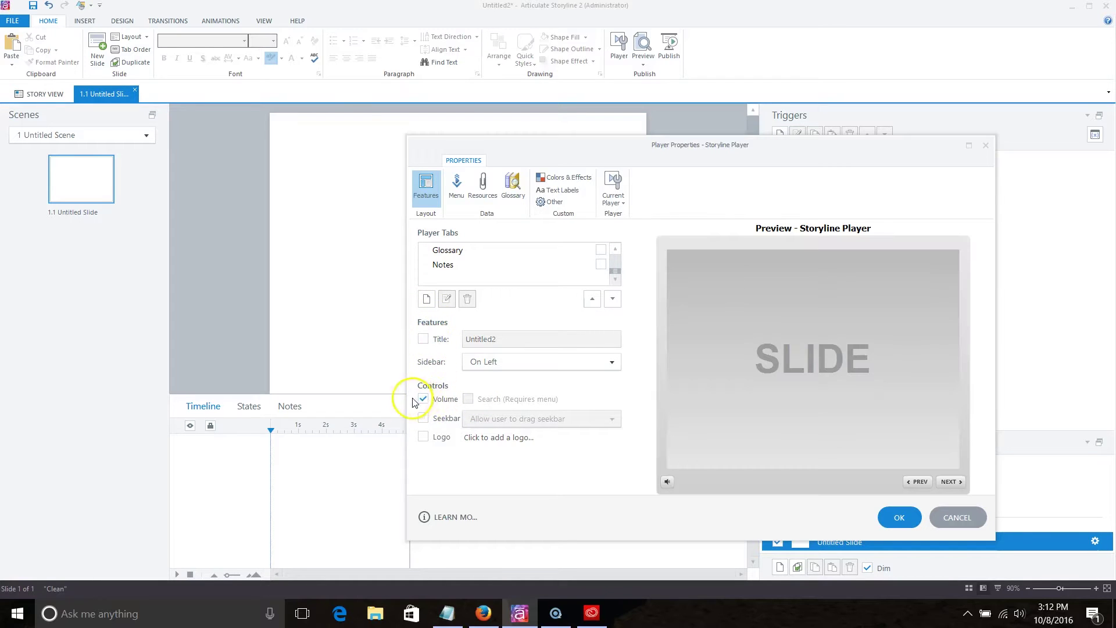
click(424, 400)
Apply the All Transparent color scheme to the player and save the player properties.
click(552, 179)
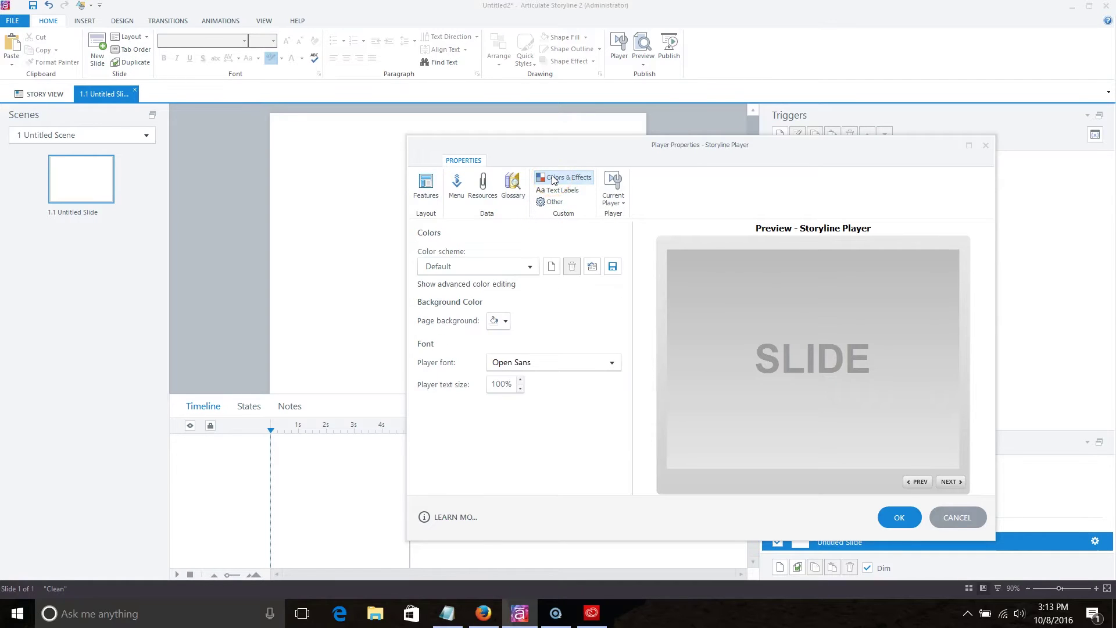
click(505, 269)
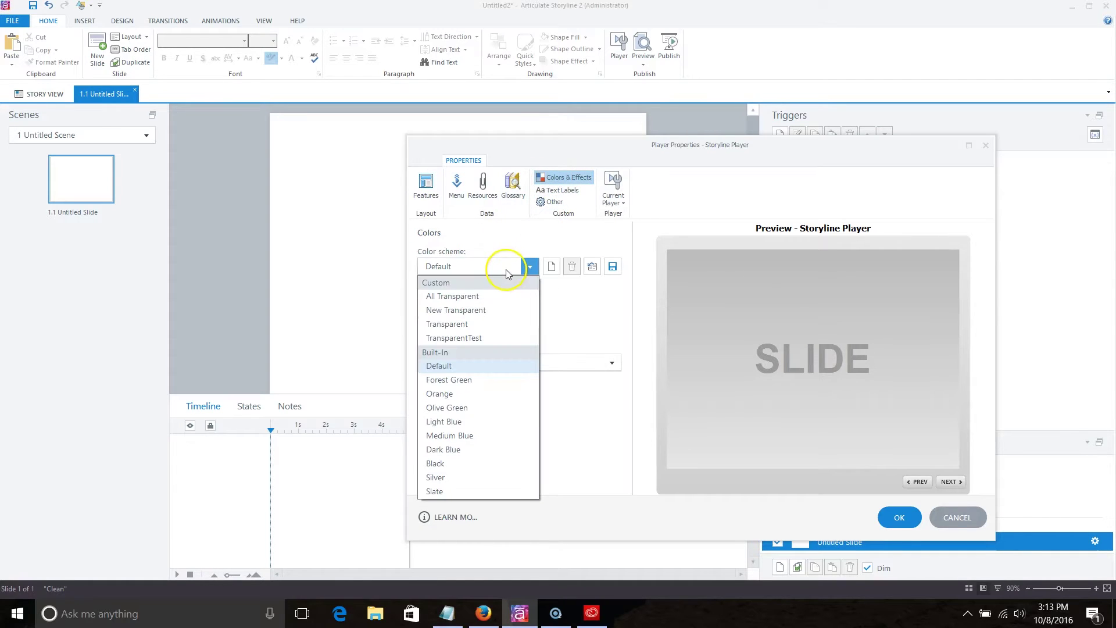
click(485, 296)
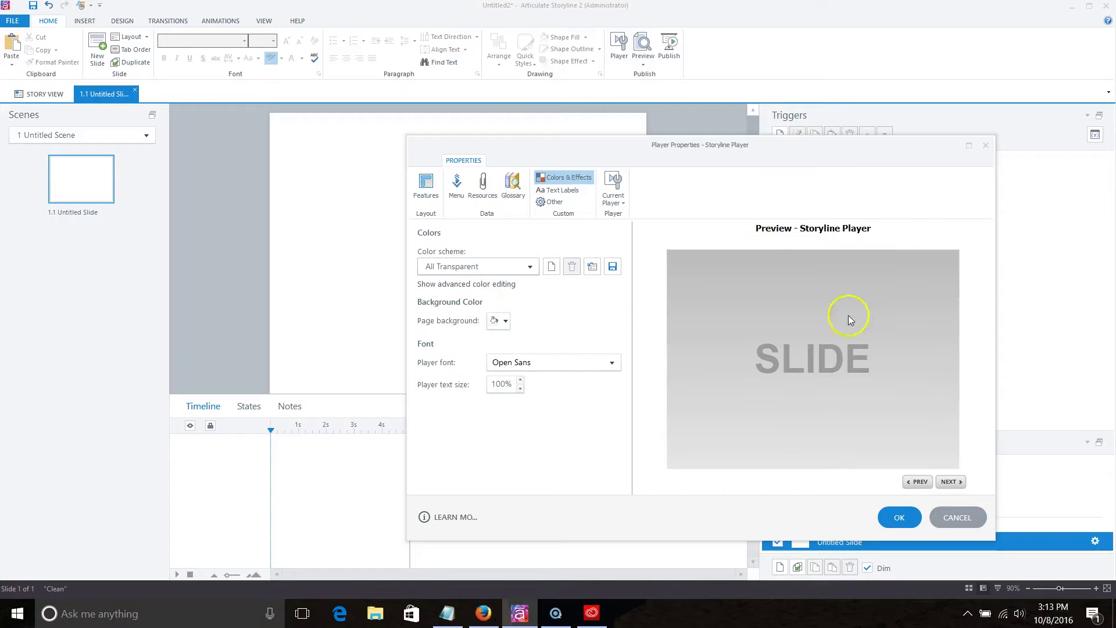
click(450, 270)
click(901, 518)
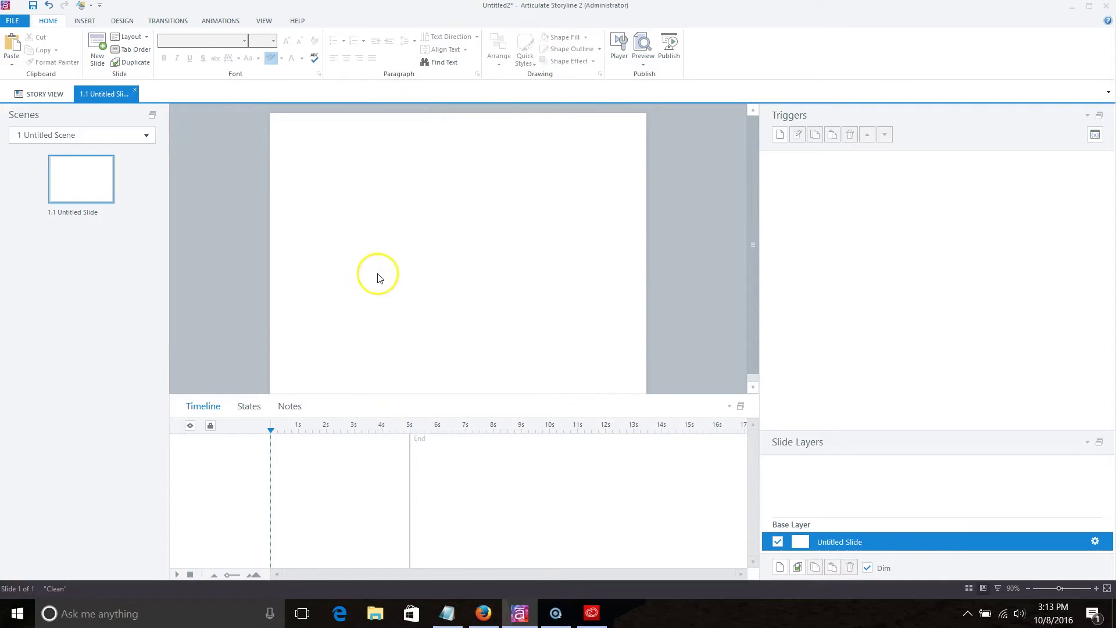
Format the slide background as a solid fill with 100% transparency.
right_click(429, 246)
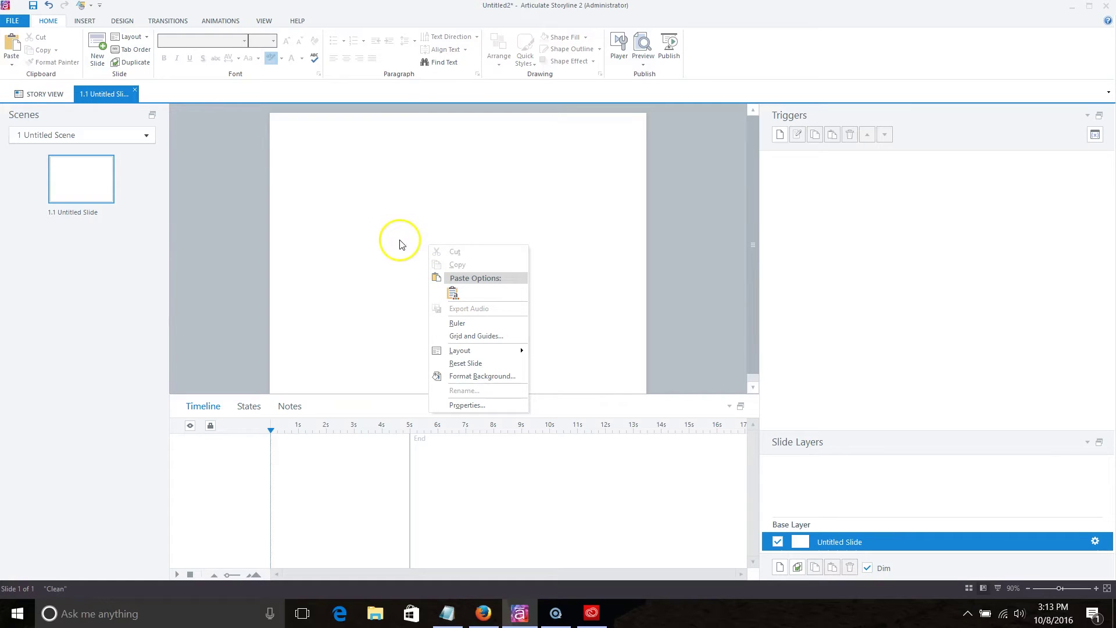
click(495, 377)
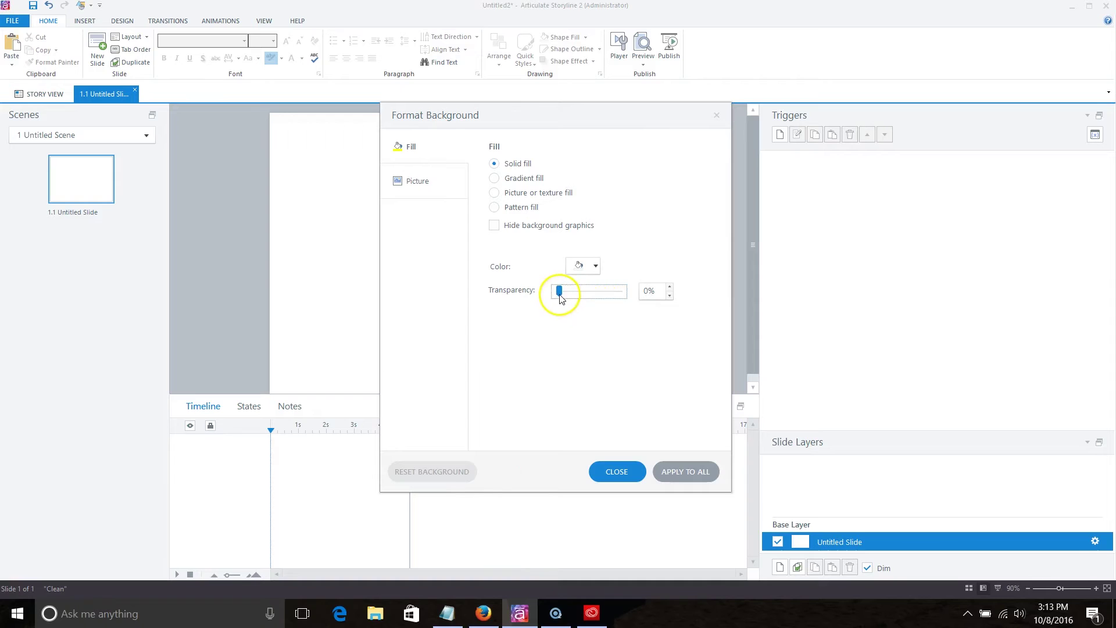
drag(559, 291, 622, 292)
click(610, 475)
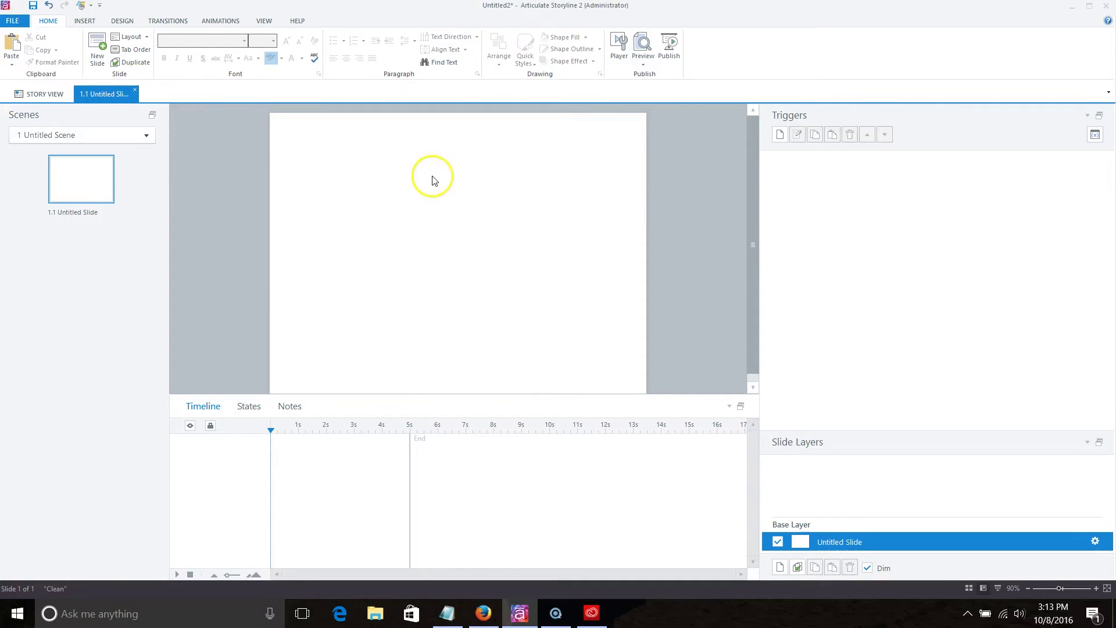
click(91, 23)
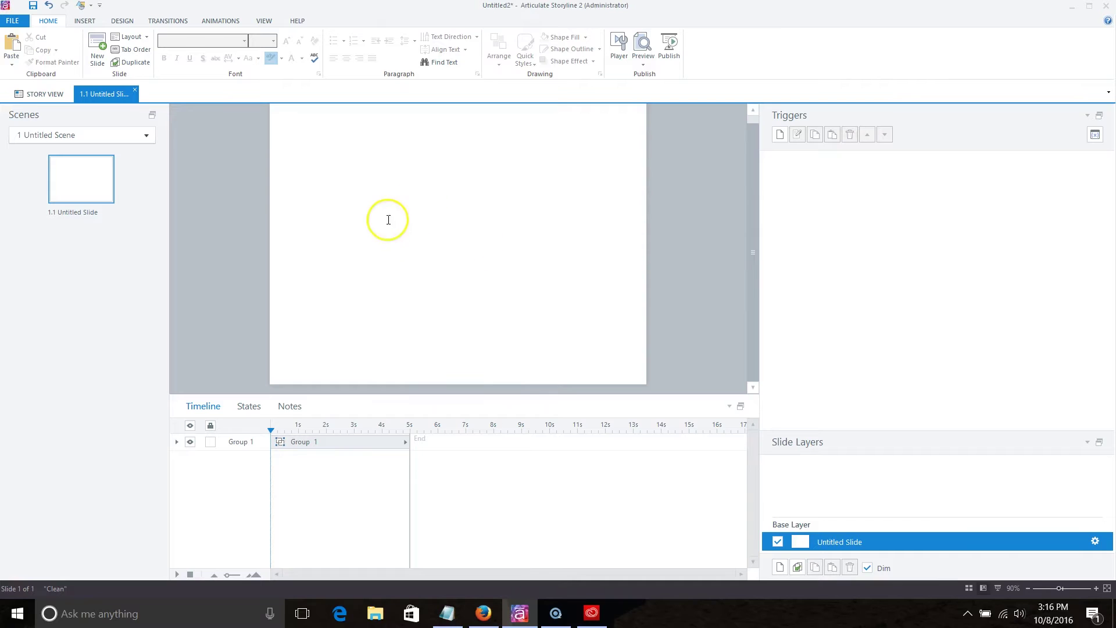
Change the slide background's solid fill to the tan theme color and set its transparency to 100%.
right_click(610, 355)
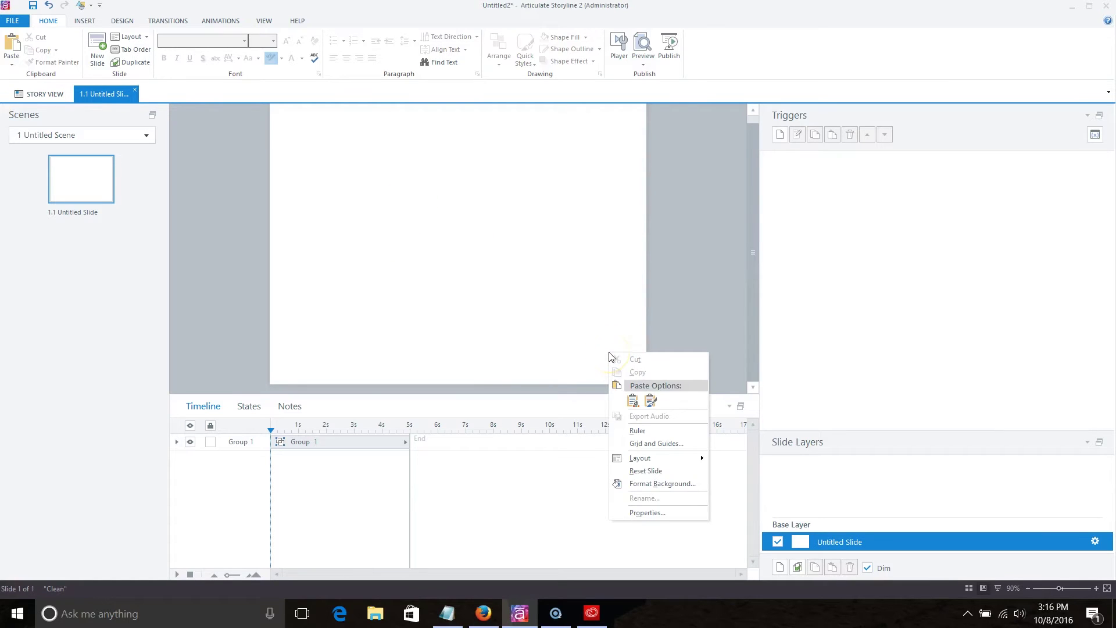
click(669, 483)
drag(569, 113, 778, 98)
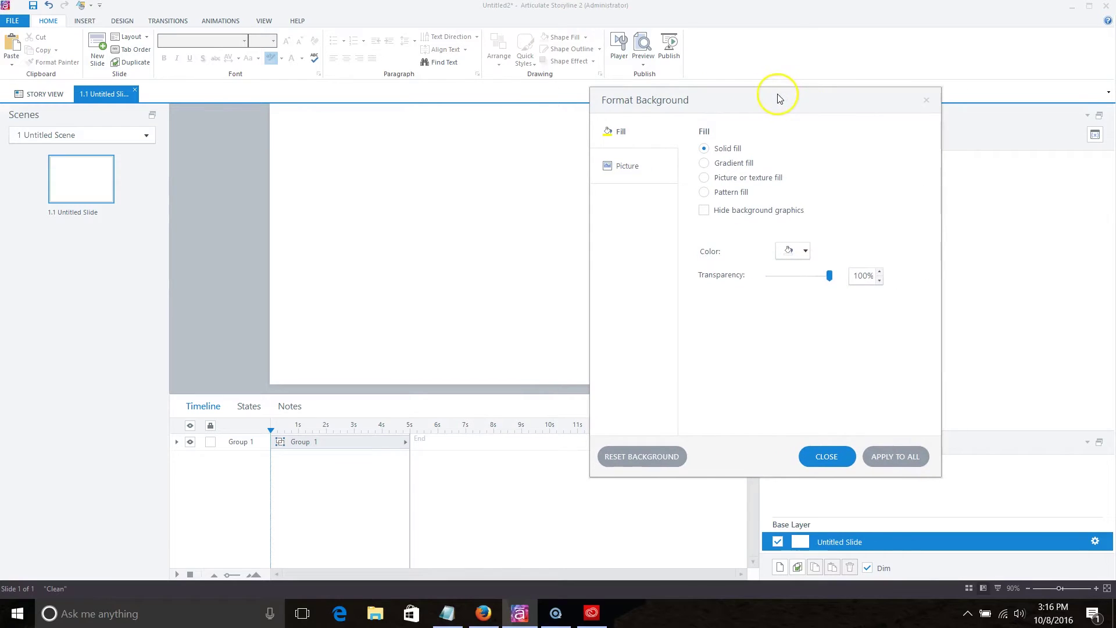
click(801, 255)
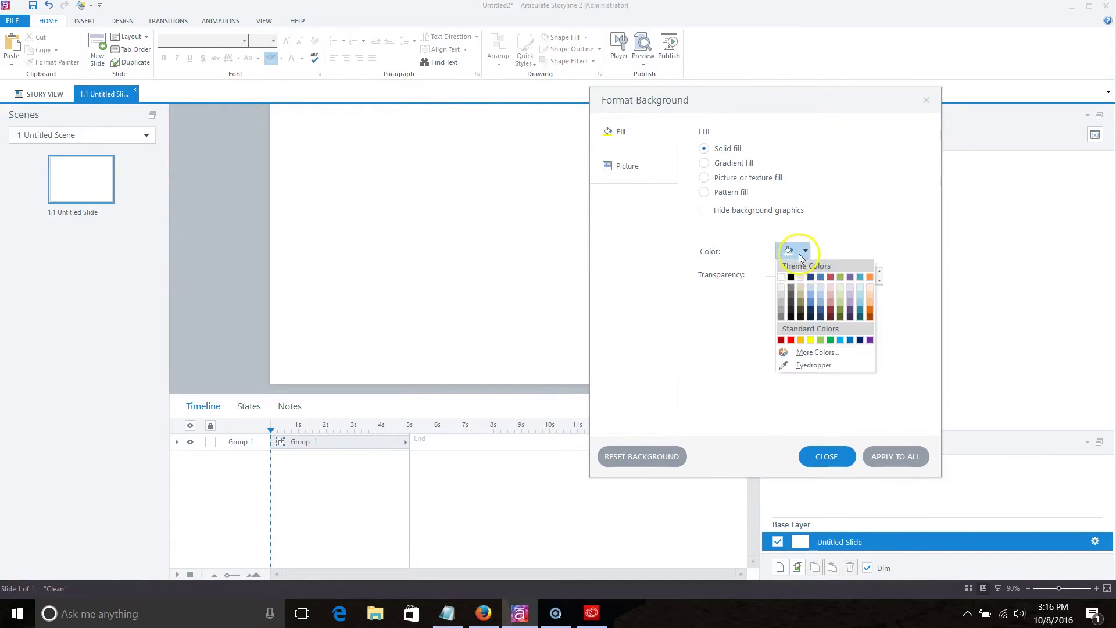
click(800, 277)
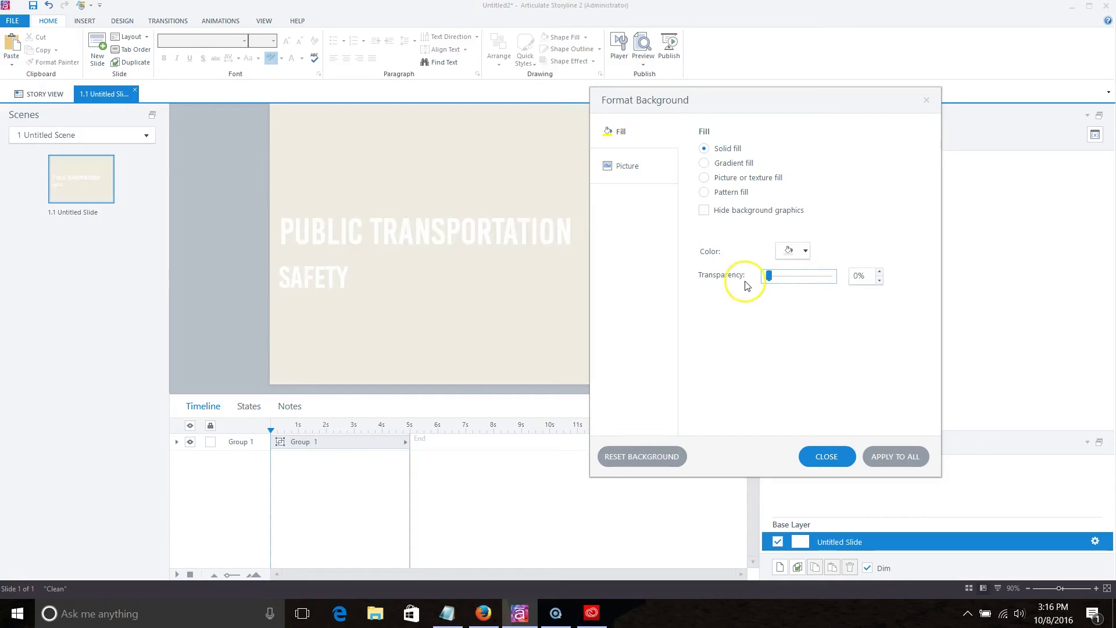
drag(769, 276, 895, 276)
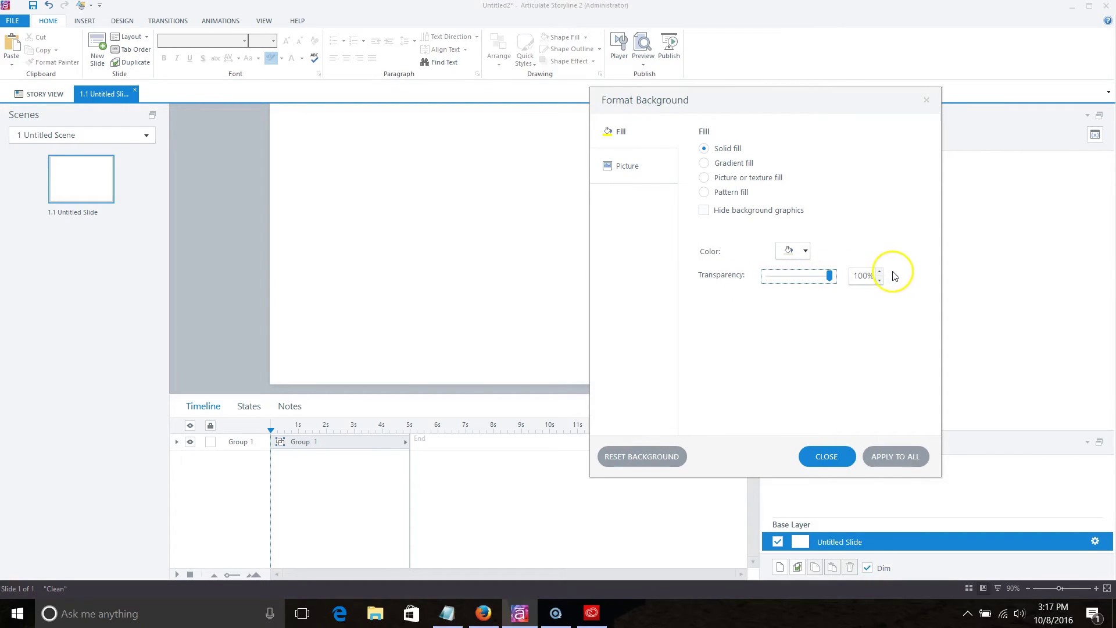
click(828, 457)
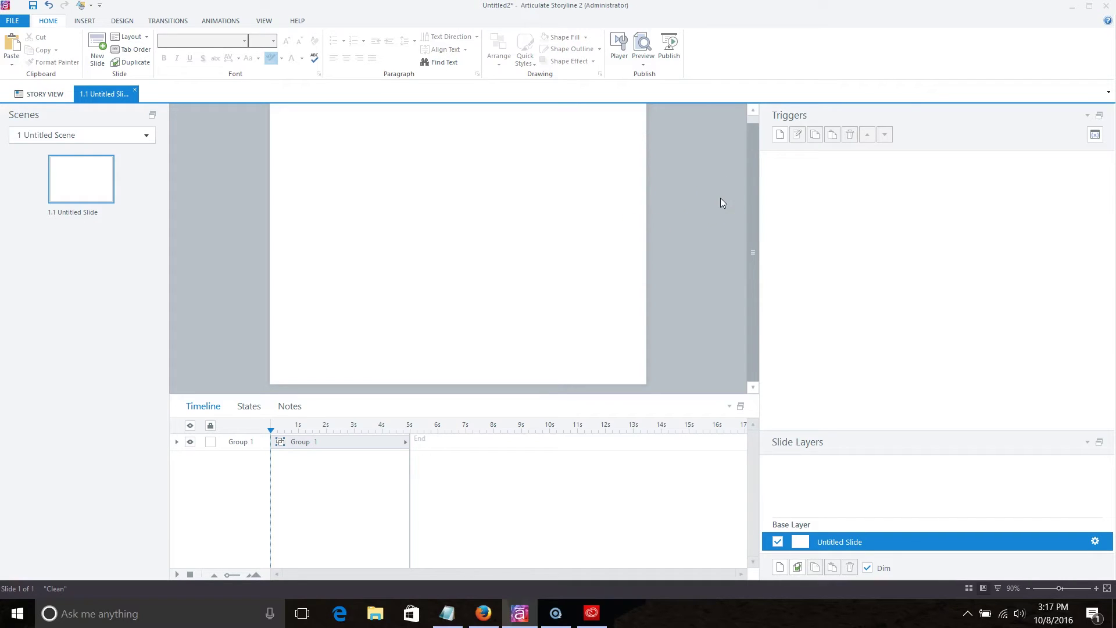
Add a slide trigger that executes JavaScript when the timeline starts and paste in the copied page-background script.
click(779, 138)
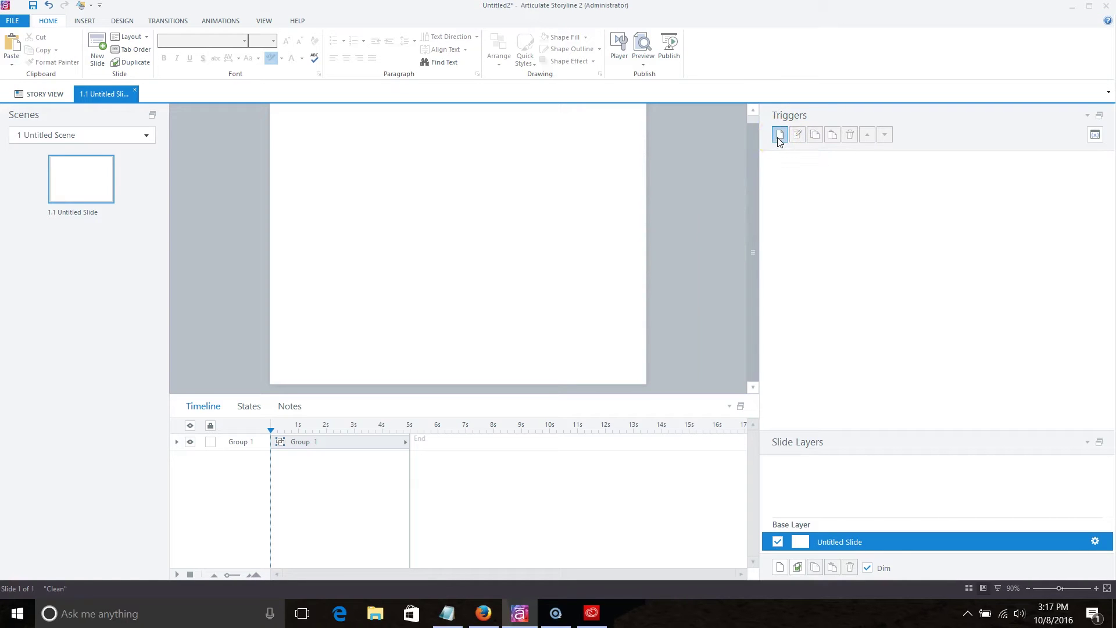
click(578, 249)
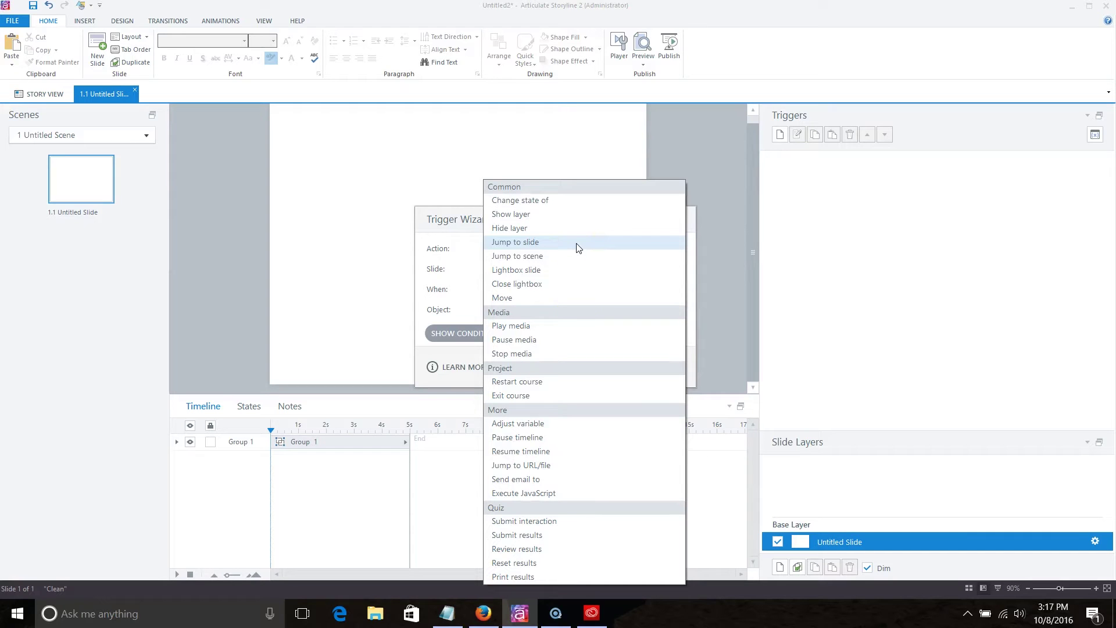
click(549, 494)
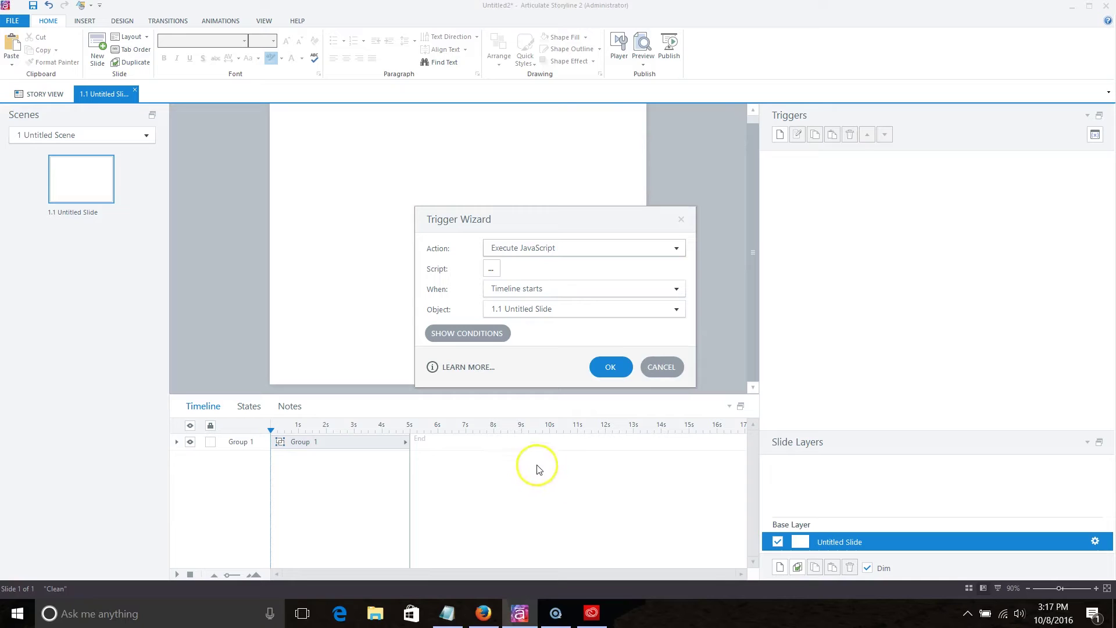
click(493, 273)
right_click(491, 272)
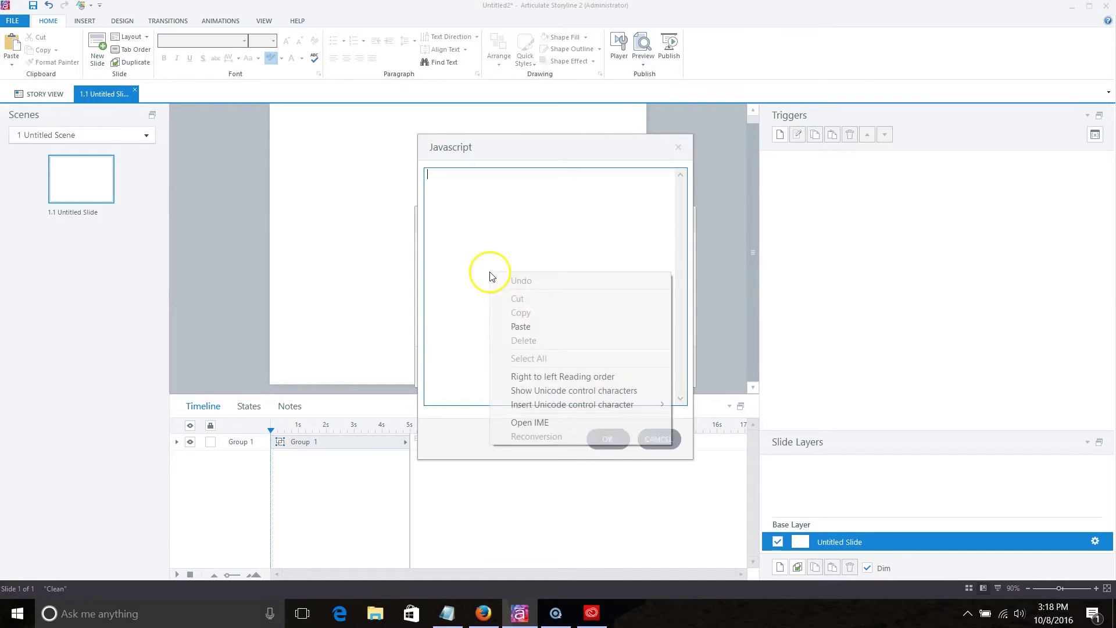
click(529, 324)
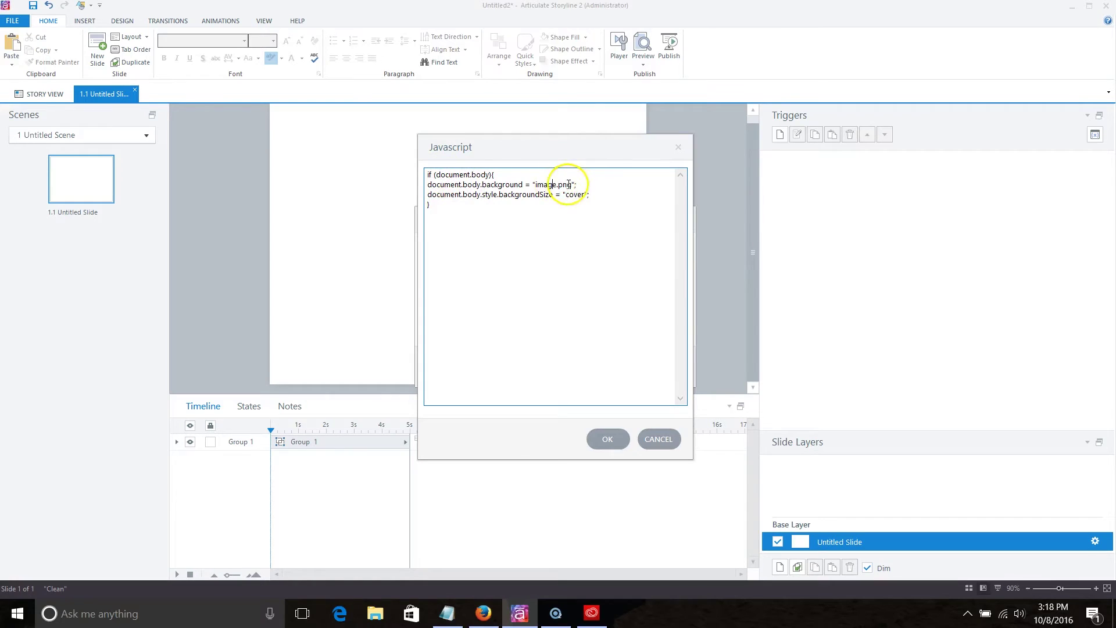
Replace image.png with subway.gif in the script's background line and save the trigger.
drag(572, 184, 535, 184)
text(subway)
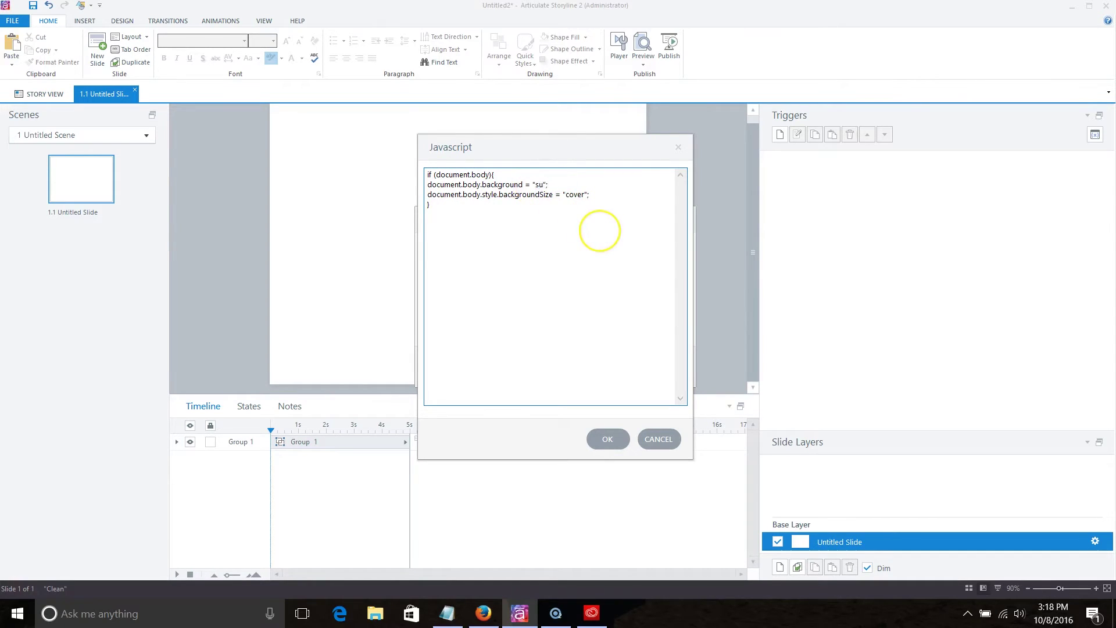
text(.gif)
click(607, 439)
click(613, 368)
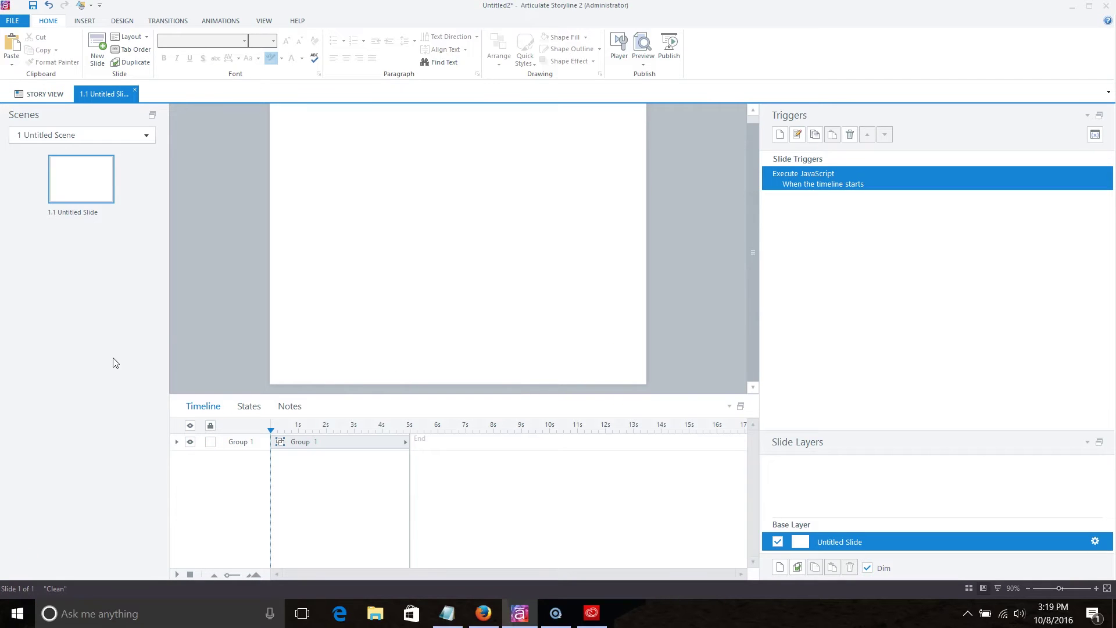
Publish the project for Web with the title AnimatedBG and Articulate Mobile Player for iOS or Android turned off.
click(15, 24)
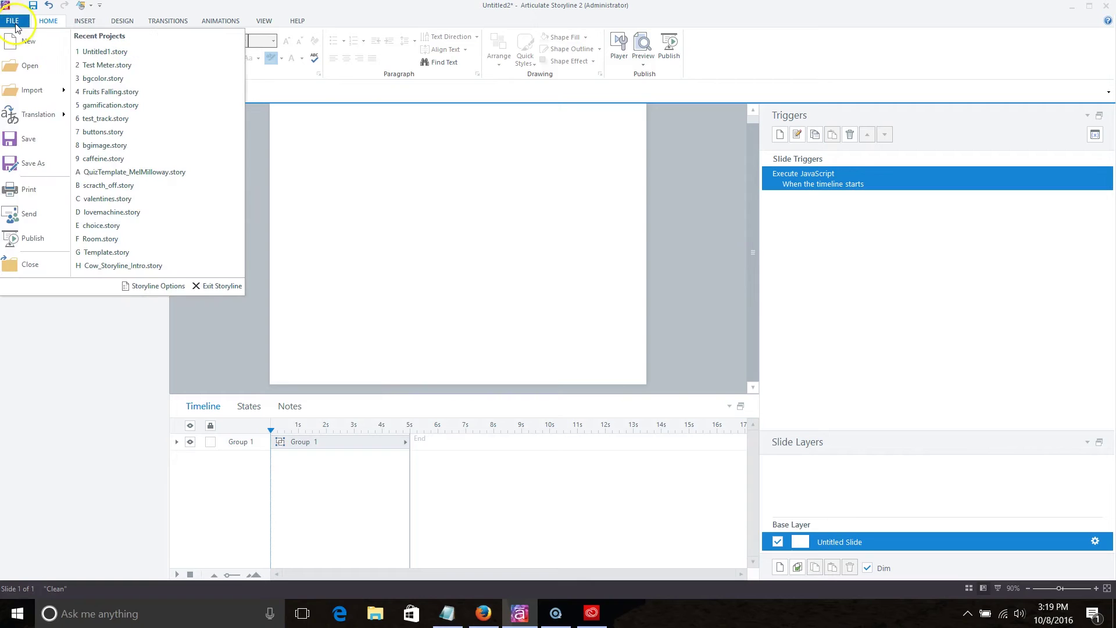
click(52, 243)
click(388, 136)
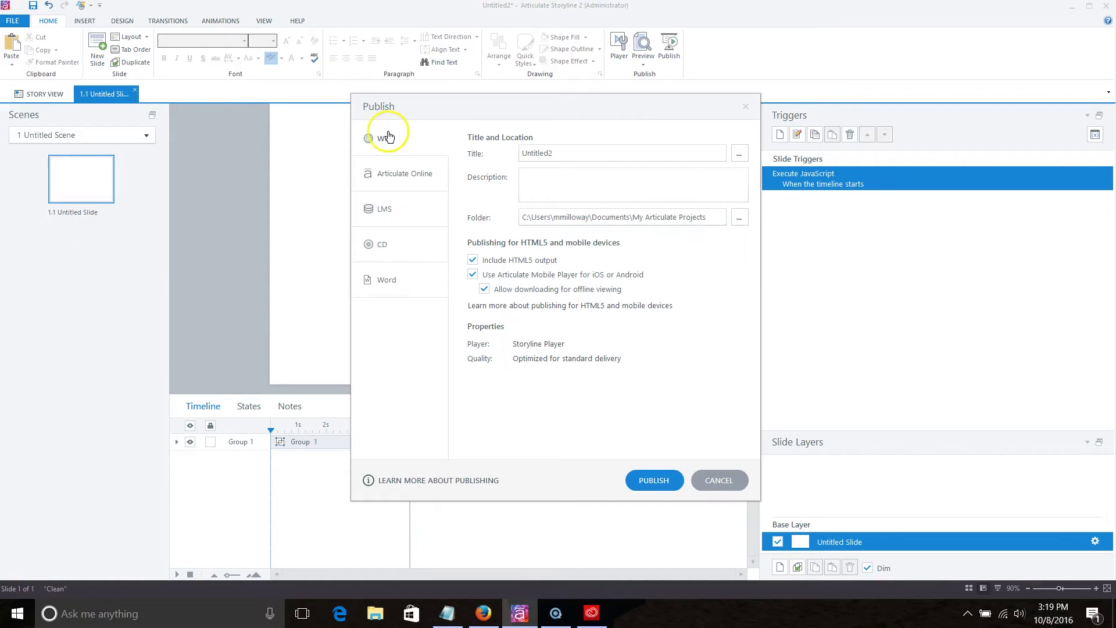
click(506, 276)
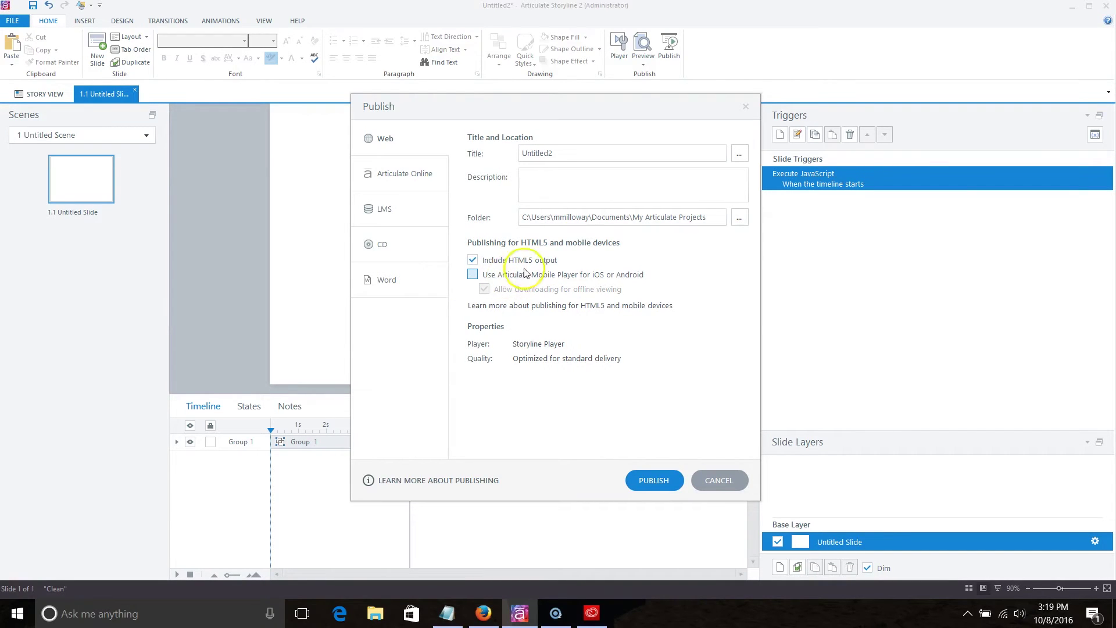
drag(561, 153, 471, 155)
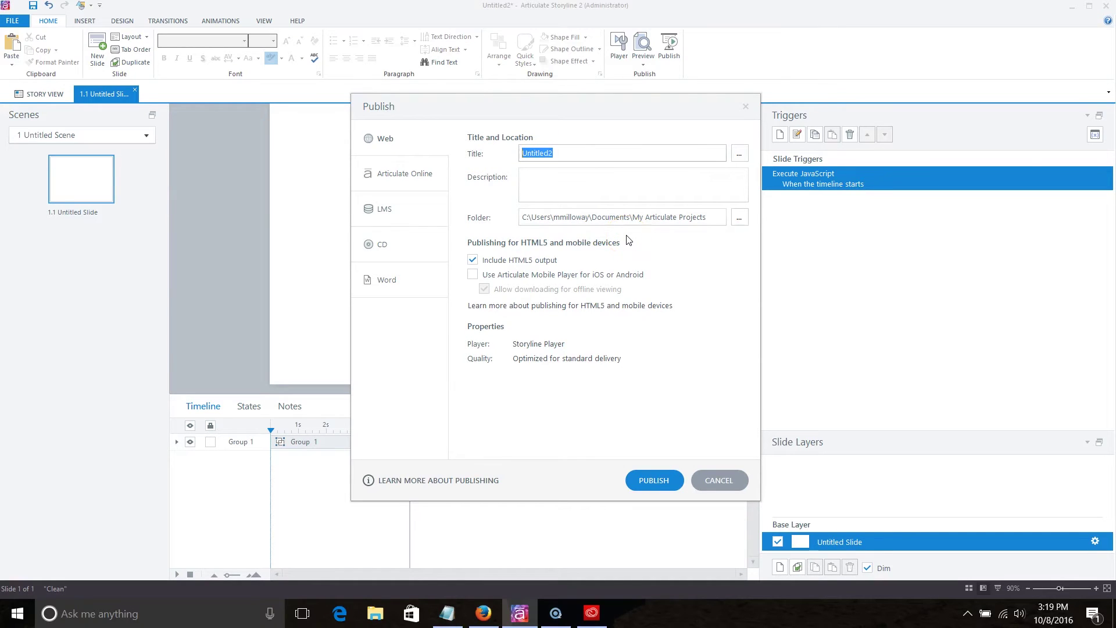
click(17, 593)
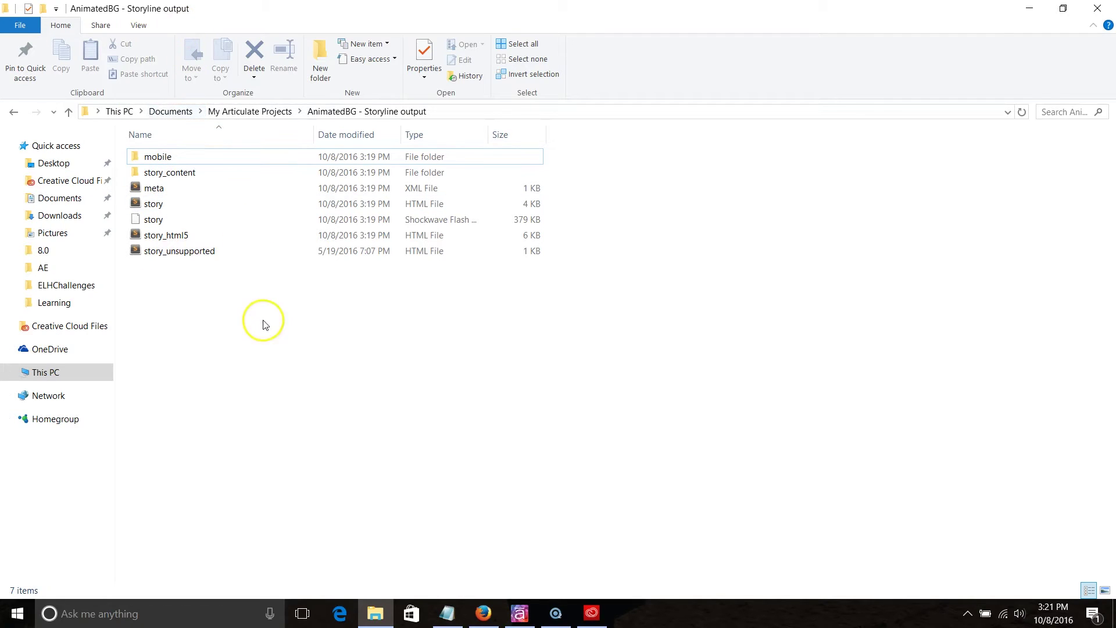
Copy the subway GIF from the desktop into the AnimatedBG - Storyline output folder.
click(1029, 9)
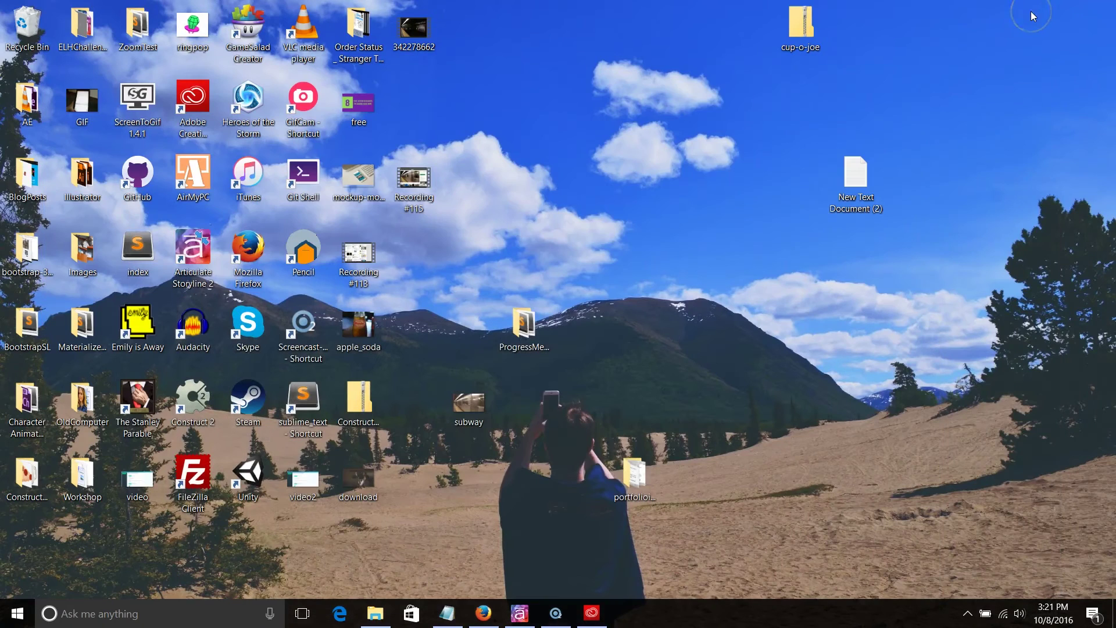
right_click(476, 396)
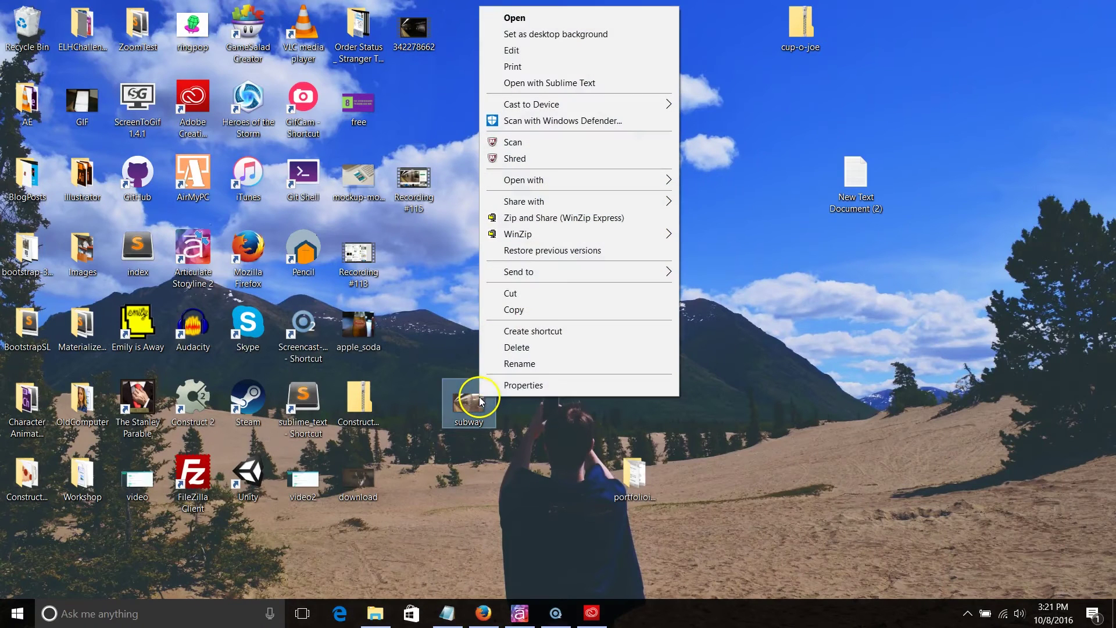
click(514, 312)
click(376, 612)
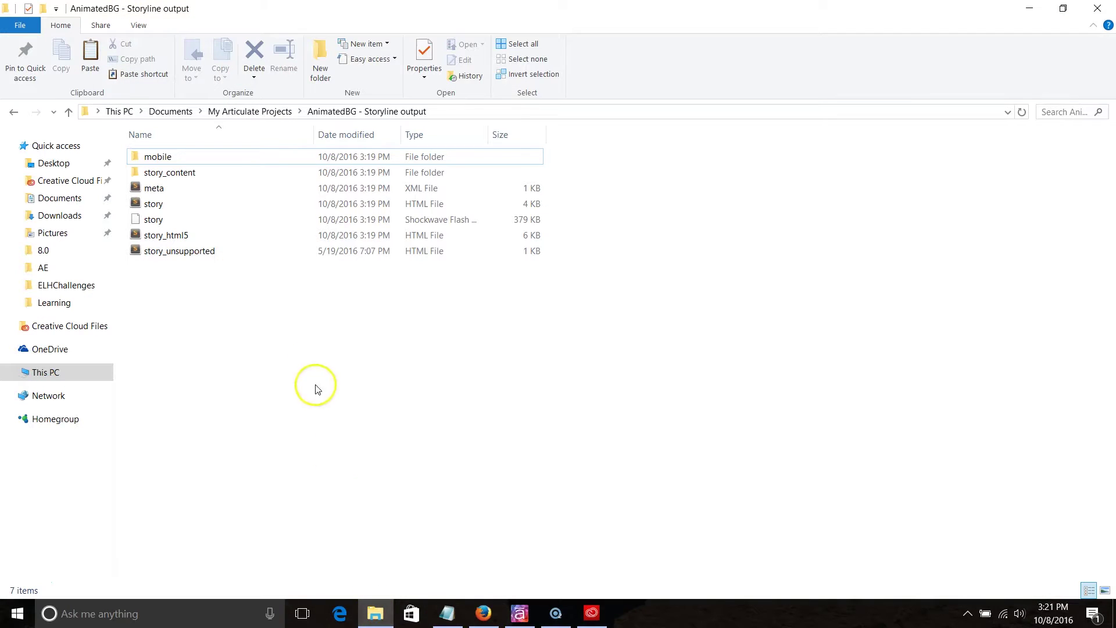
right_click(233, 324)
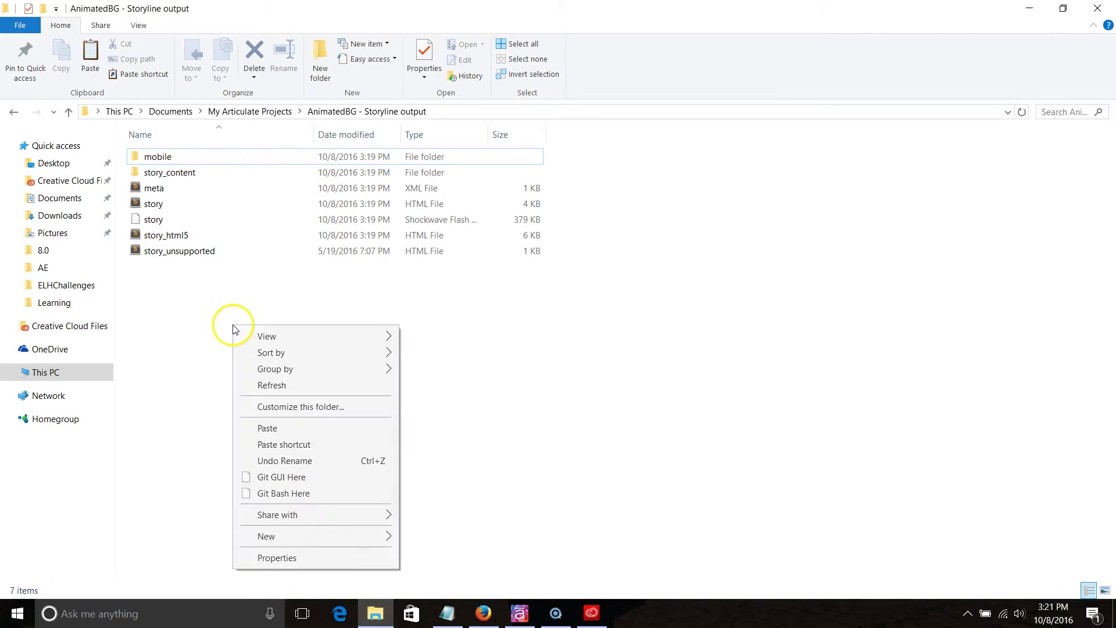
click(302, 428)
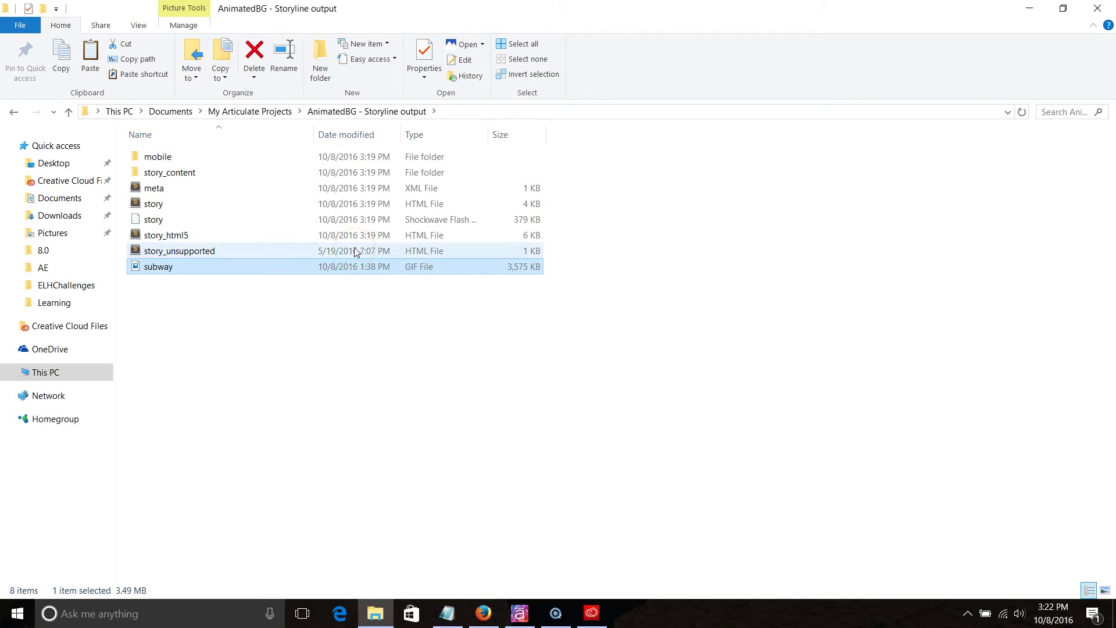
Open the published story HTML file in Sublime Text and show its code.
click(161, 207)
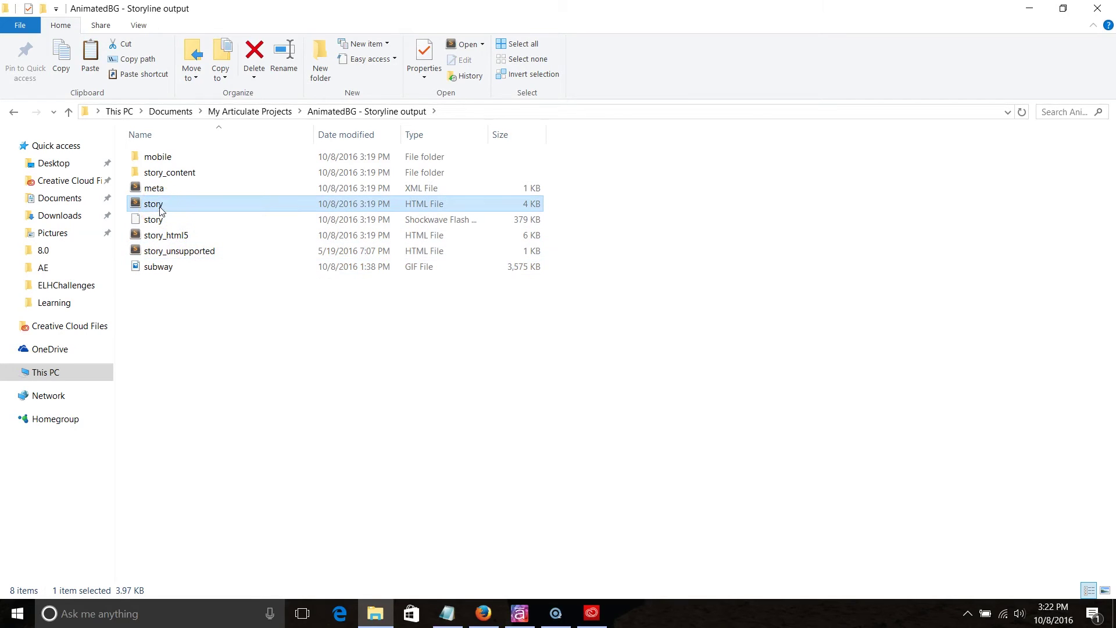
right_click(162, 211)
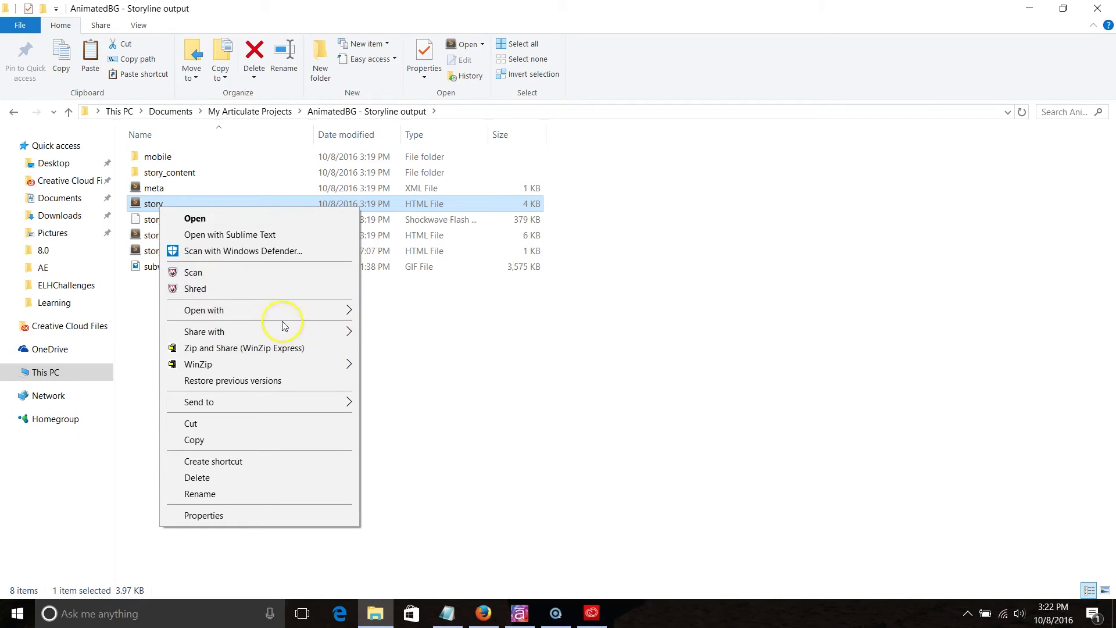
mouse_move(277, 312)
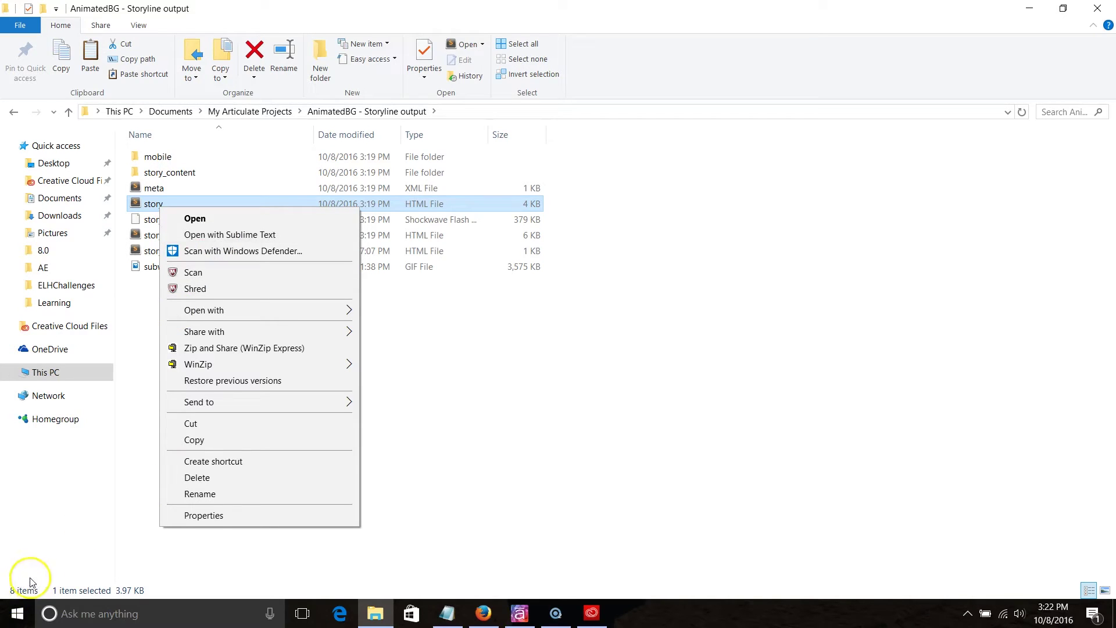
click(217, 236)
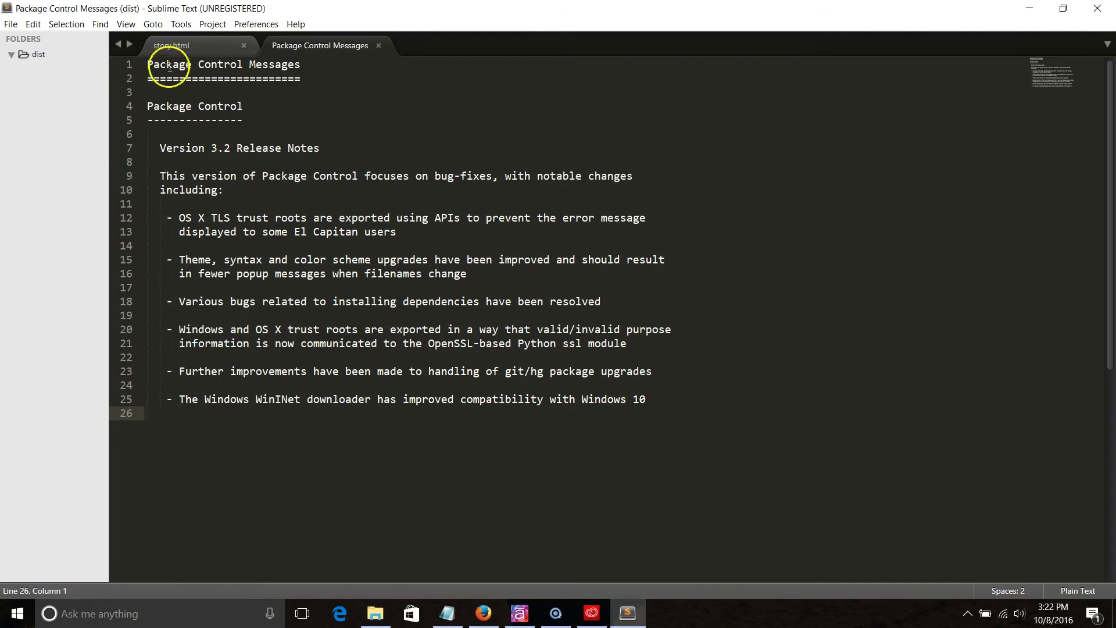
click(171, 46)
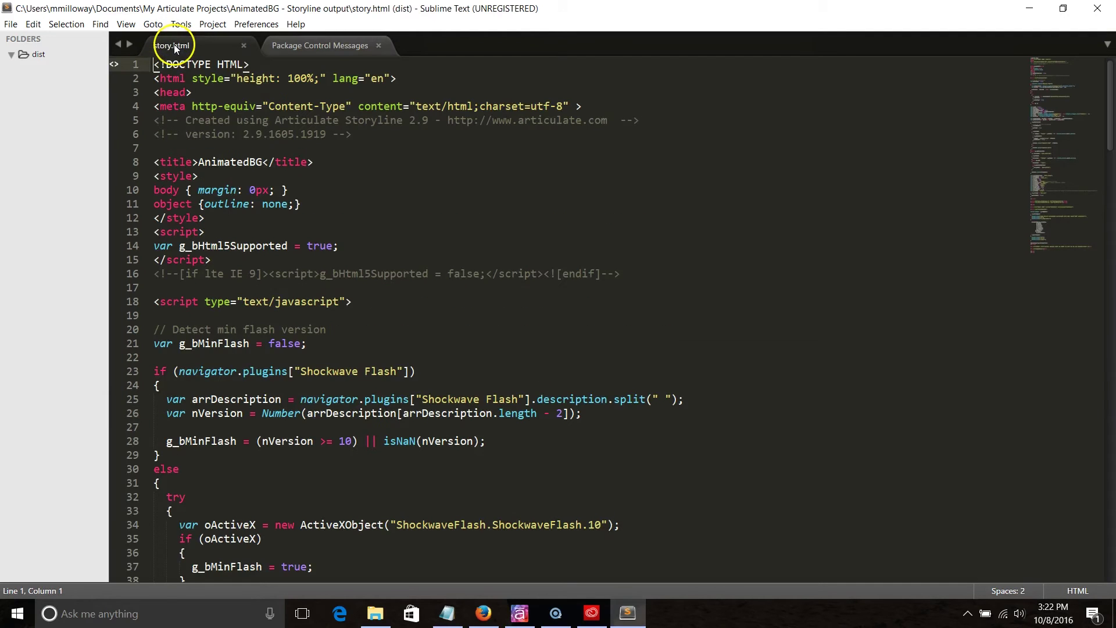
Search story.html for "window" and set the g_strWMode variable to "transparent".
click(101, 31)
click(121, 39)
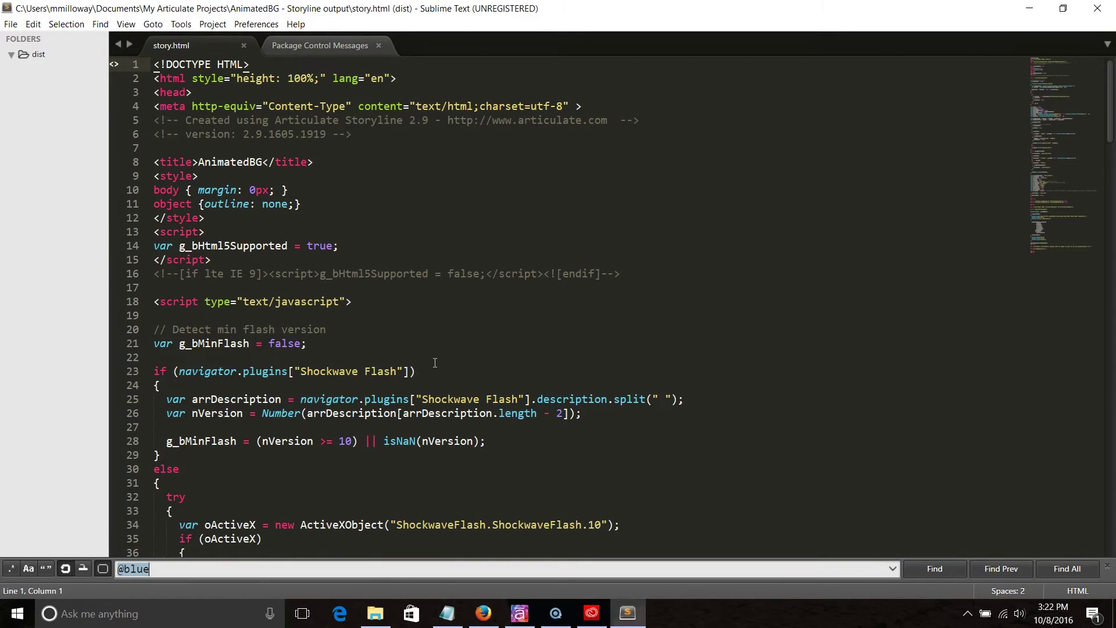
text(window)
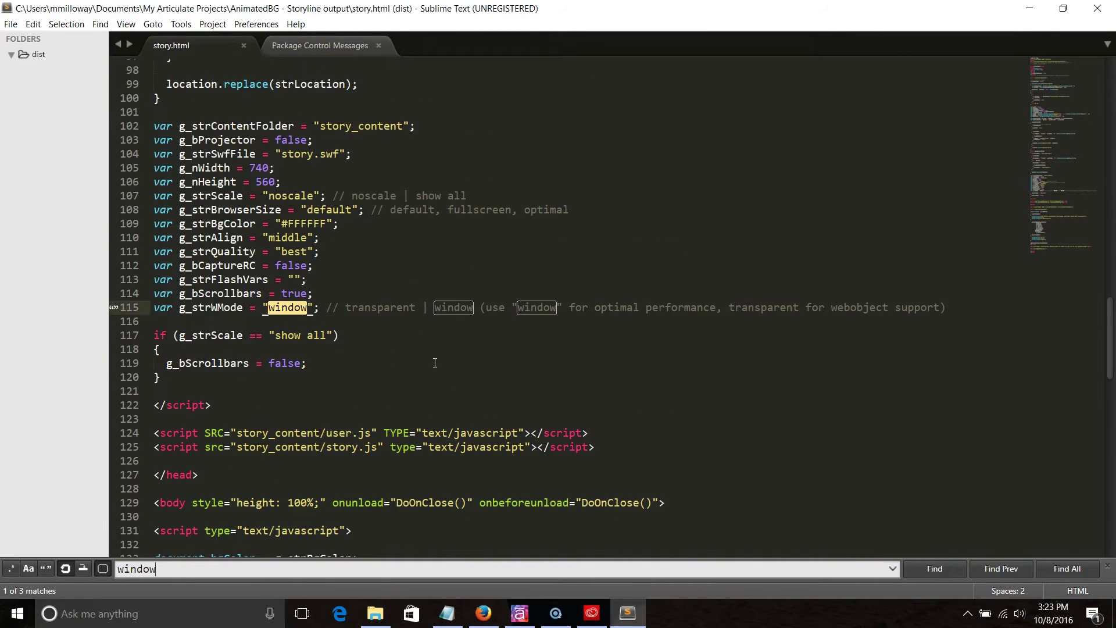
click(435, 363)
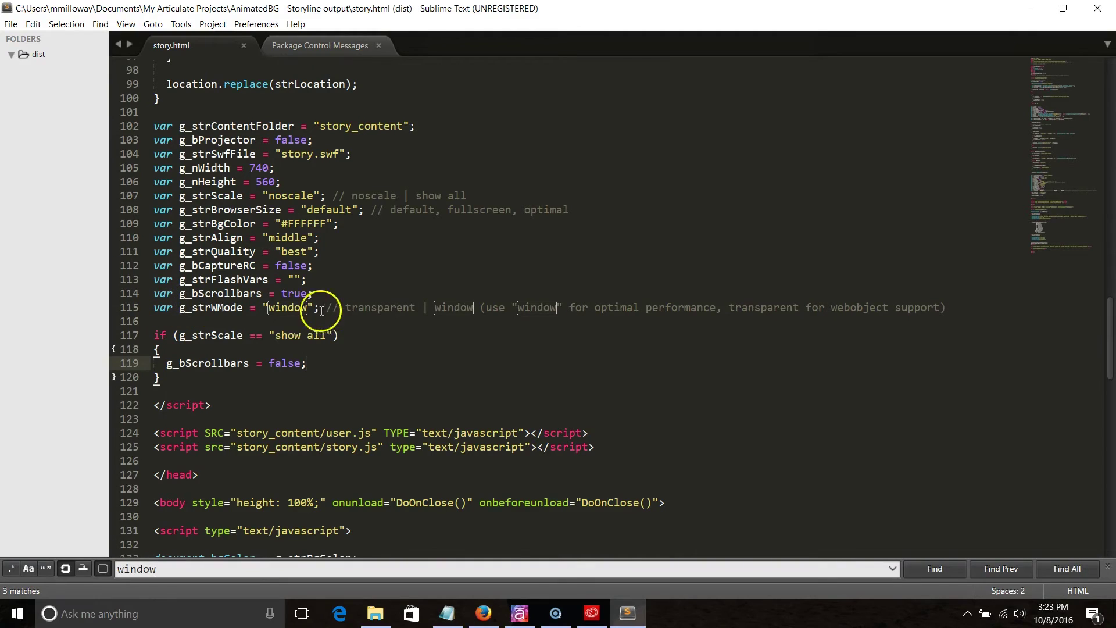
click(370, 307)
click(307, 307)
key(BackSpace)
key(BackSpace)
key(BackSpace)
key(BackSpace)
key(BackSpace)
key(BackSpace)
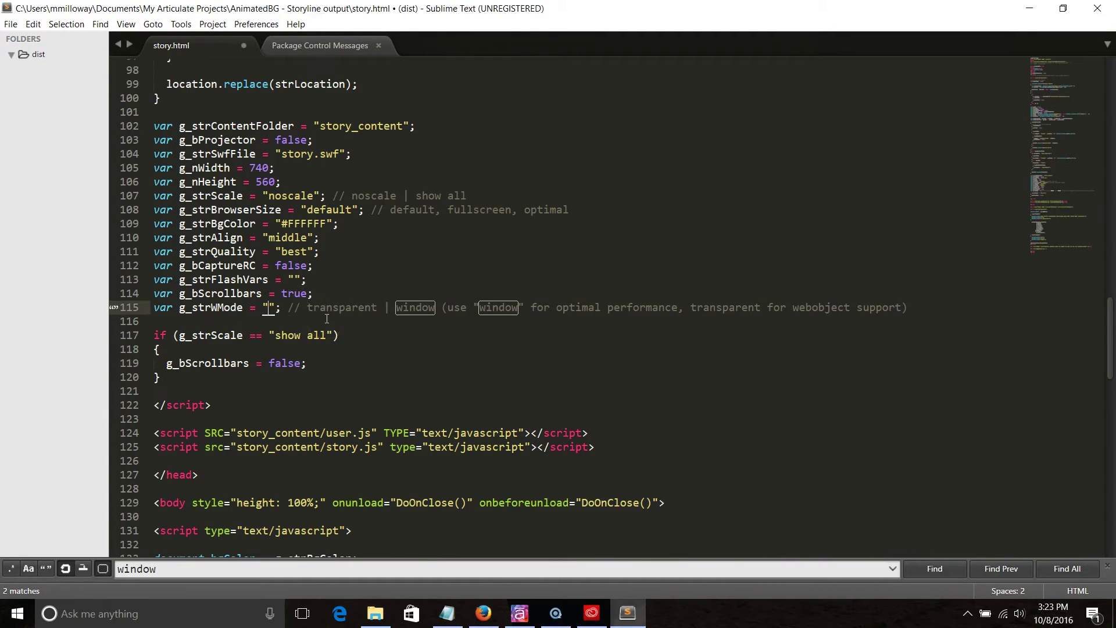
text(transparent)
Clear the color value of g_strBgColor so only empty quotes are left, and save story.html.
click(322, 295)
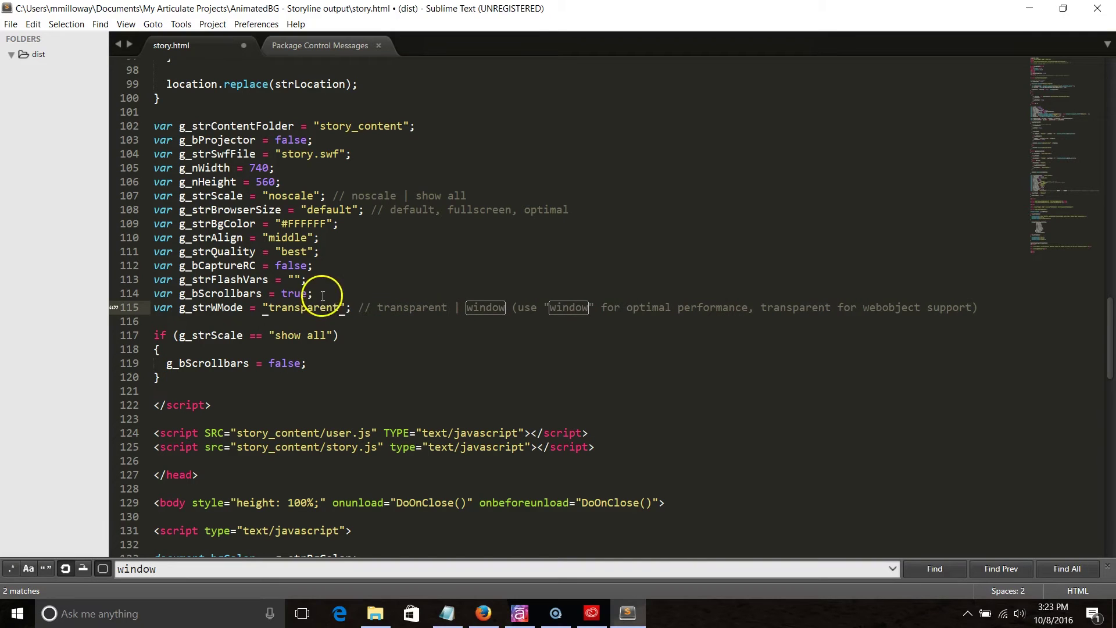
click(320, 239)
drag(212, 223, 271, 220)
click(327, 224)
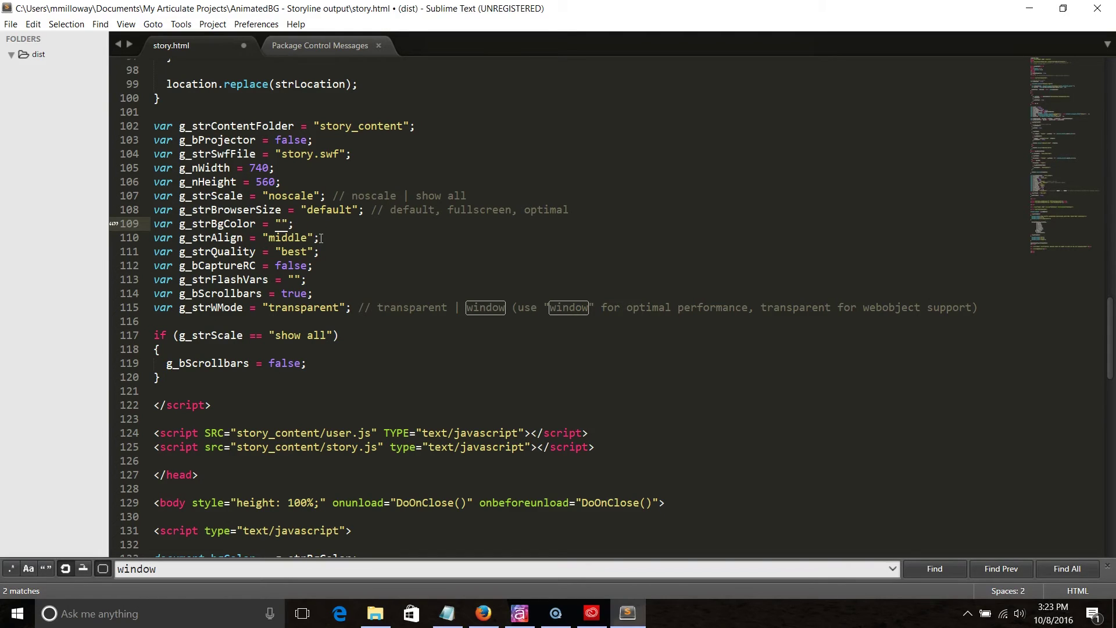
key(ctrl+s)
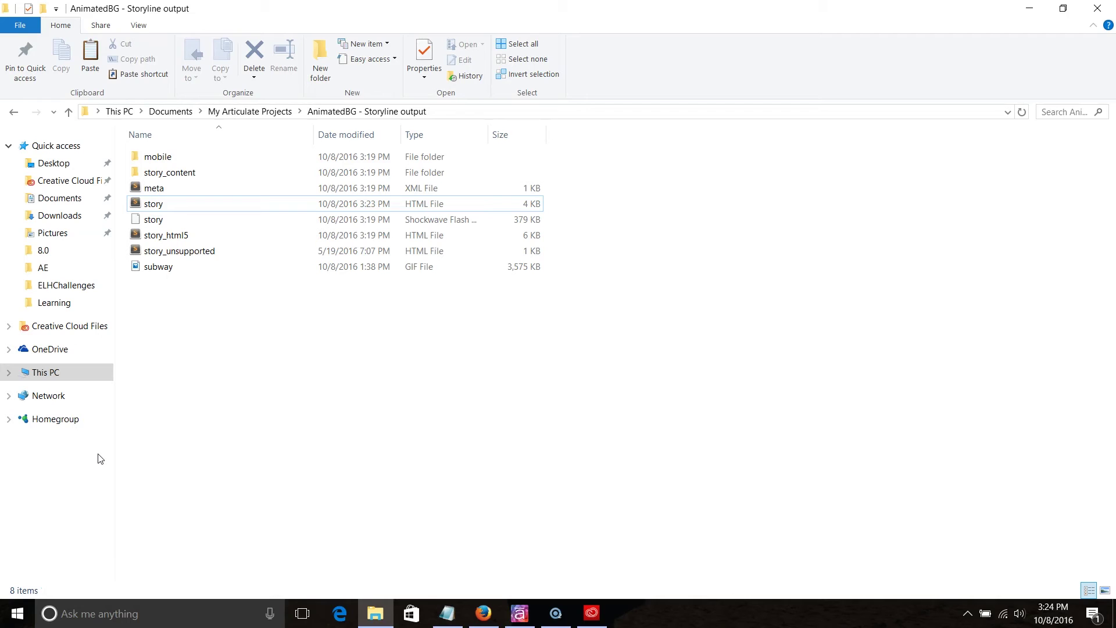
Open the edited story HTML file from the output folder with Firefox to check the page background.
right_click(218, 199)
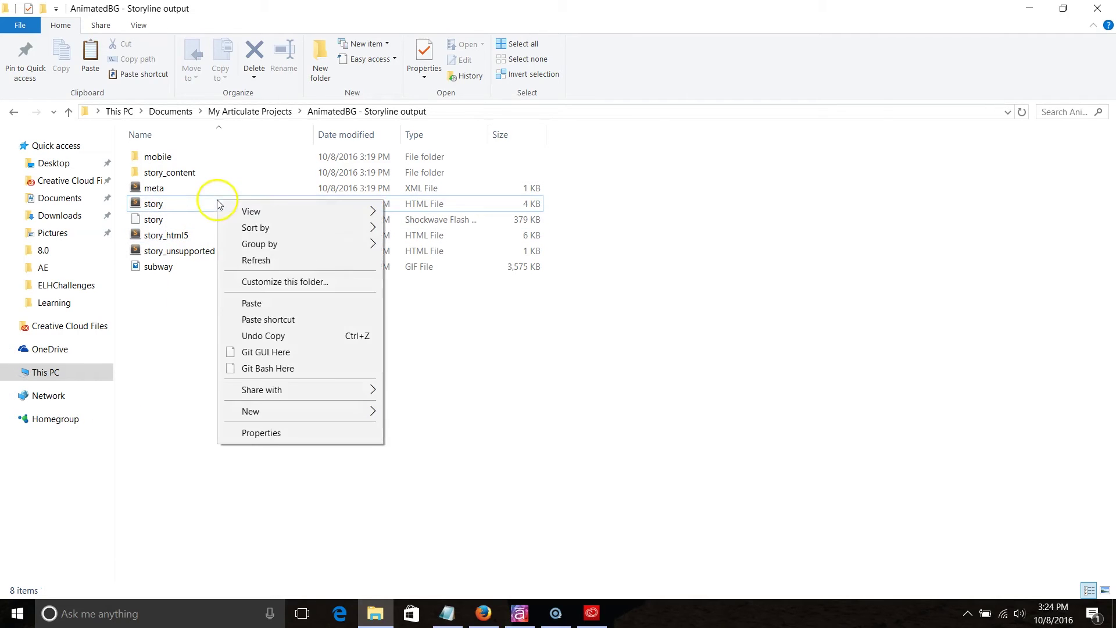
click(150, 204)
right_click(152, 202)
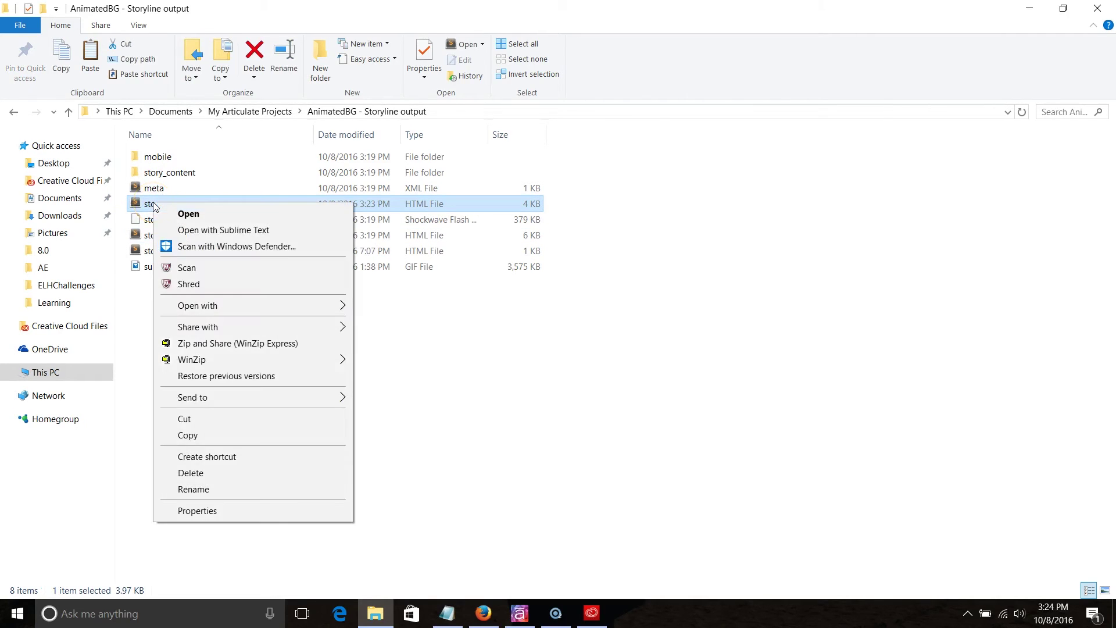
mouse_move(327, 314)
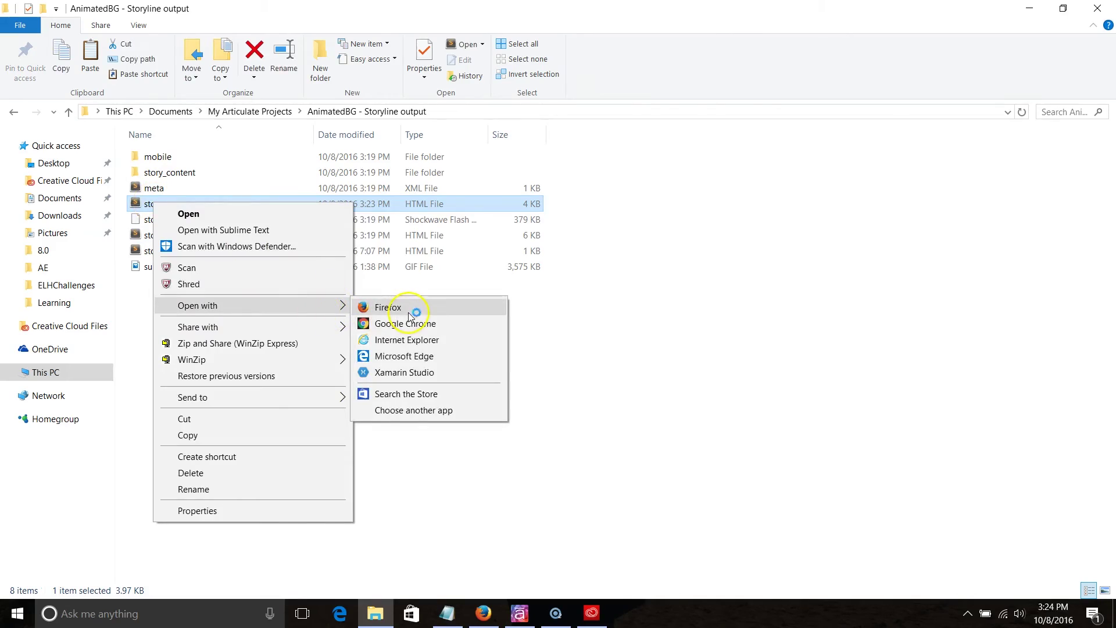
click(409, 313)
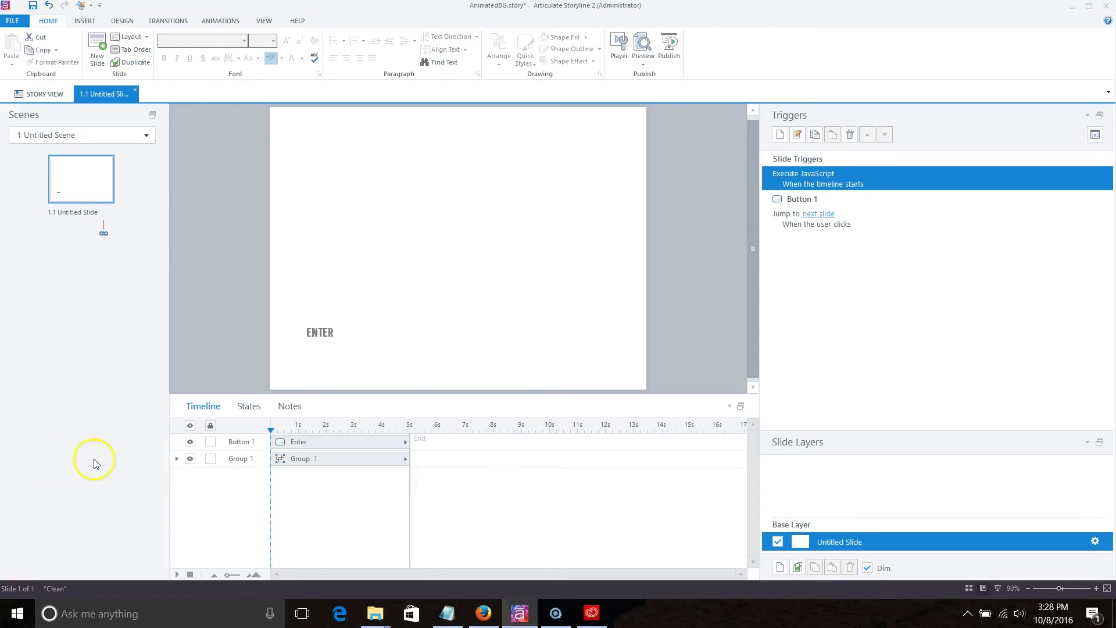
In Storyline, insert a new slide with the Blank basic layout after slide 1.1.
click(326, 334)
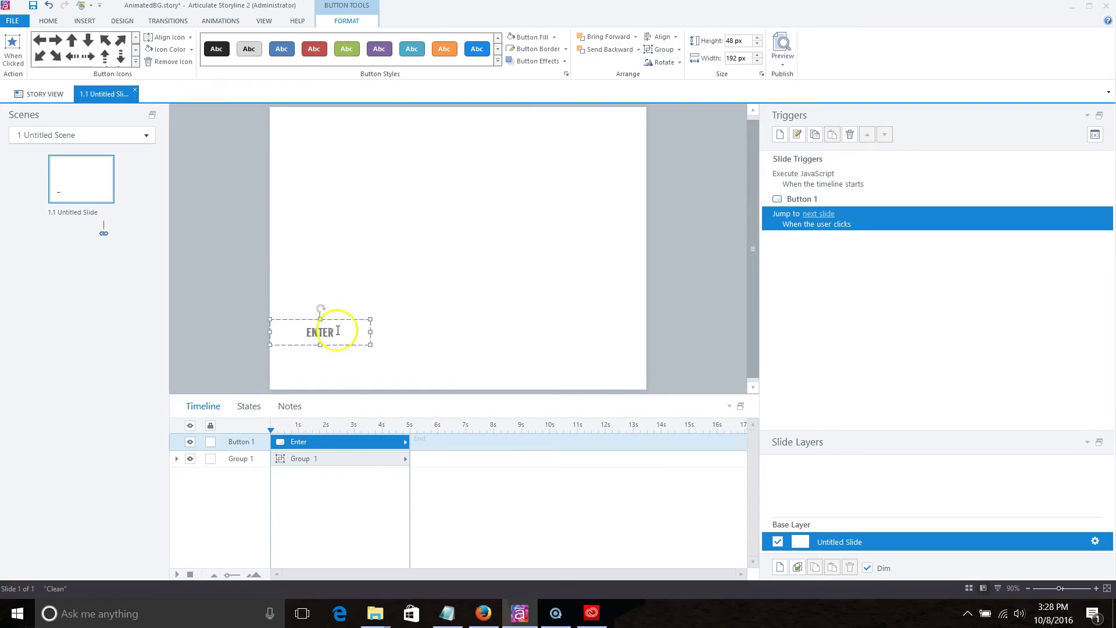
right_click(113, 305)
click(127, 303)
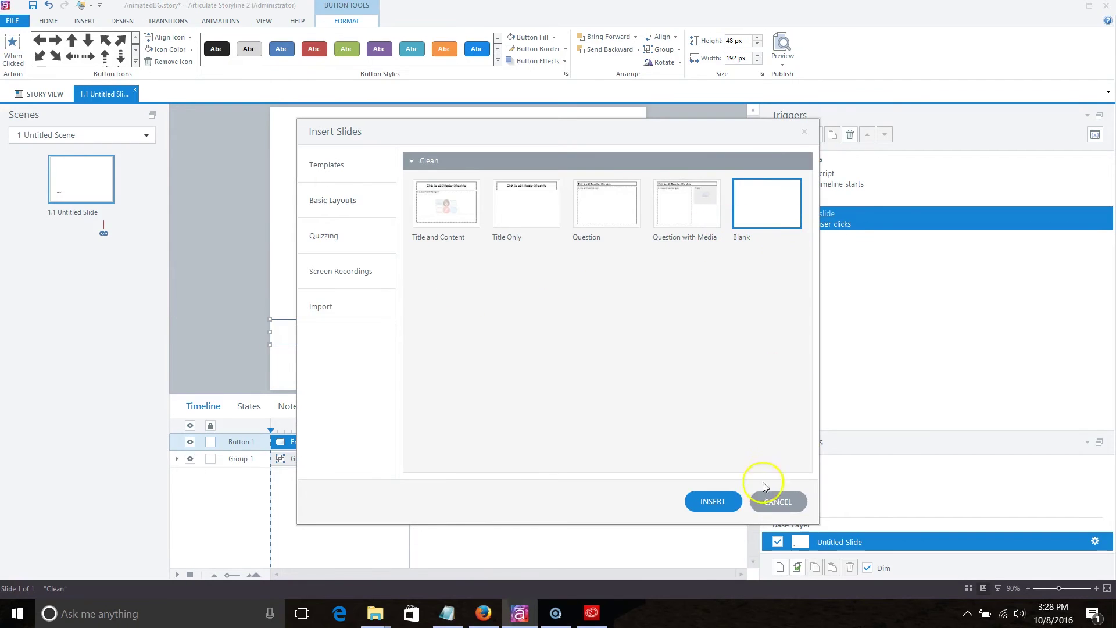
click(732, 502)
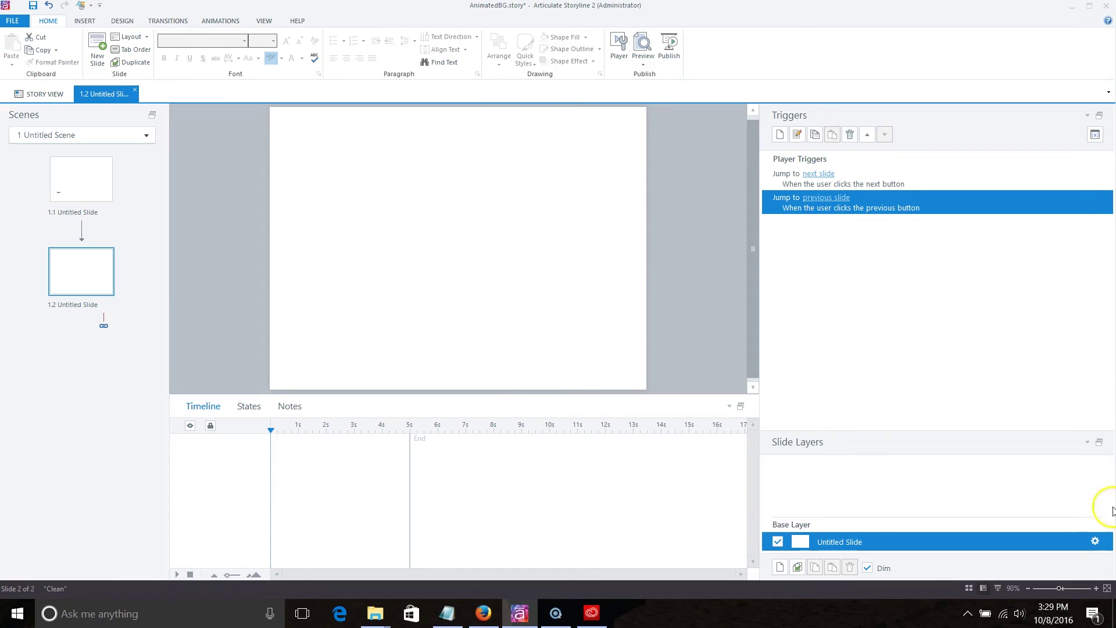
Turn off the previous and next player buttons in the properties of slide 1.2.
click(1095, 541)
click(544, 297)
click(476, 299)
click(571, 374)
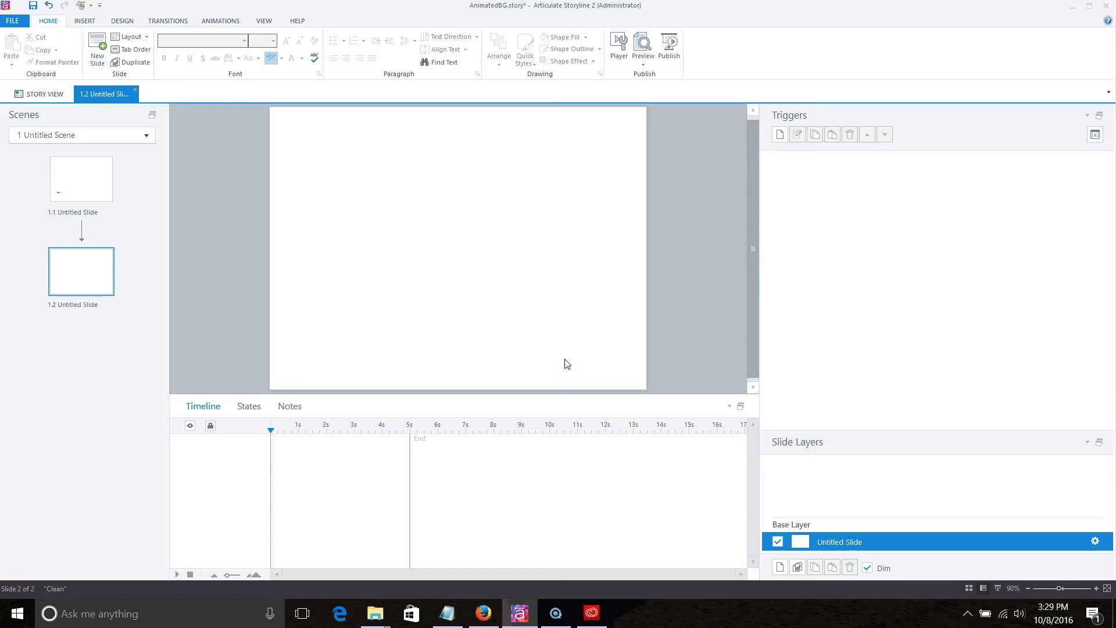
Copy the whole script from slide 1.1's Execute JavaScript trigger and leave that trigger unedited.
click(80, 193)
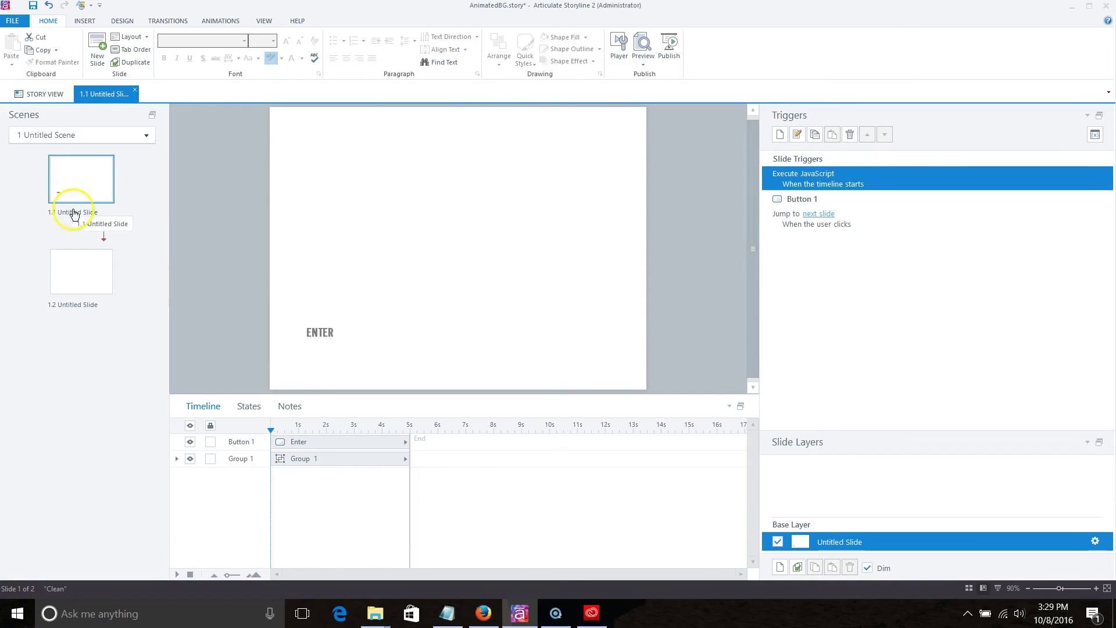
double_click(848, 176)
click(494, 268)
drag(566, 305, 411, 159)
right_click(445, 181)
click(498, 222)
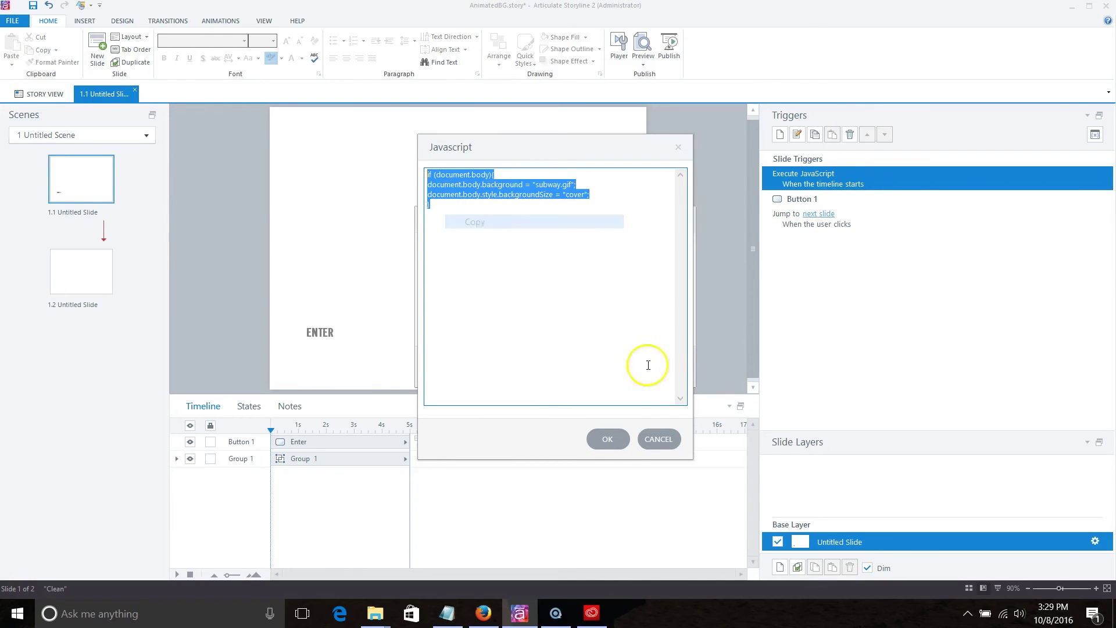
click(658, 439)
click(660, 366)
Add a trigger to slide 1.2 that executes JavaScript when the slide's timeline starts.
click(87, 290)
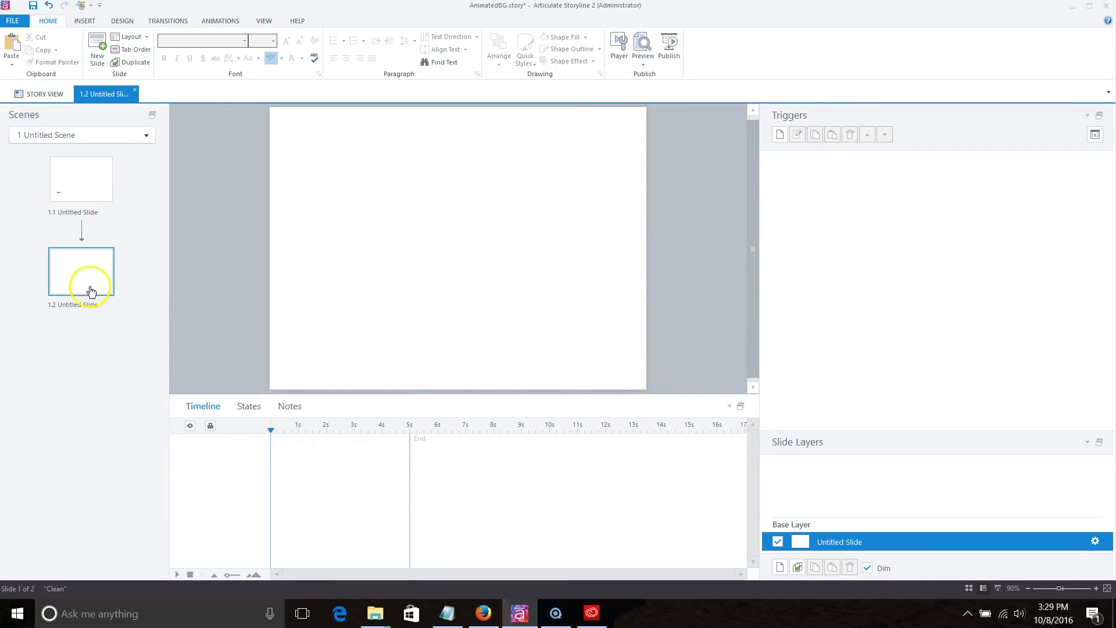
click(779, 135)
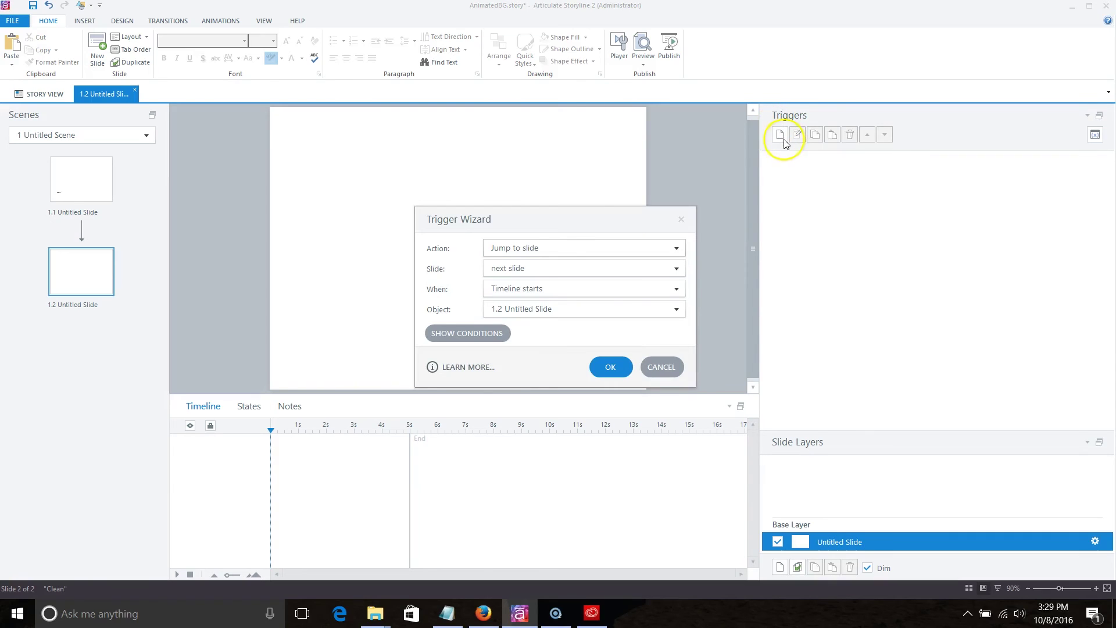
click(545, 248)
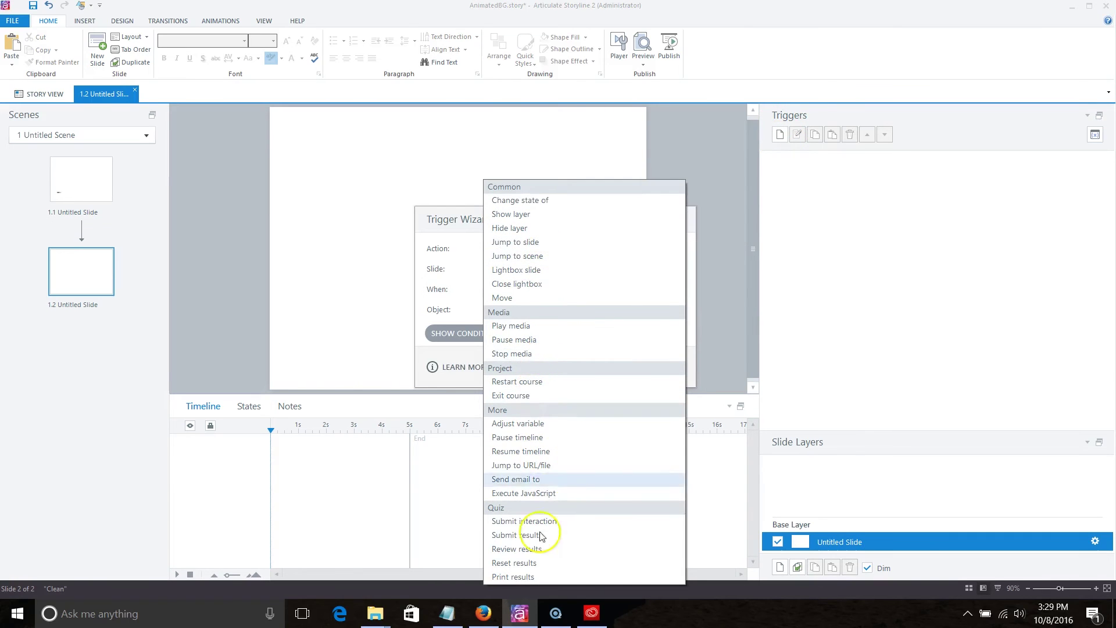
click(538, 493)
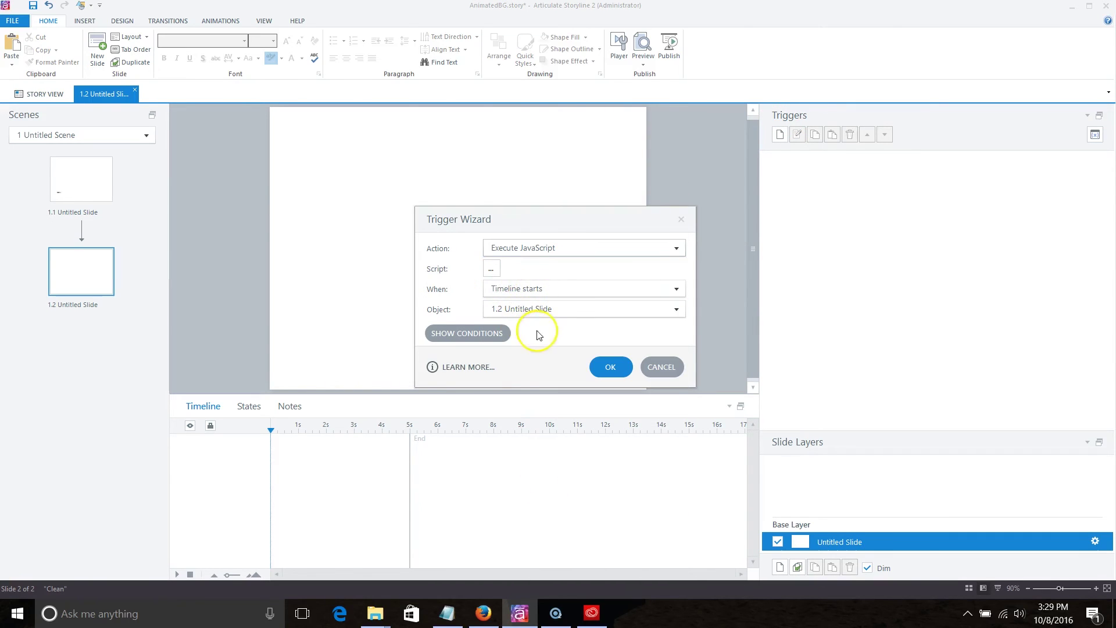
Paste the copied script into the trigger, empty its document.body.background value, and save the trigger.
click(491, 268)
right_click(491, 268)
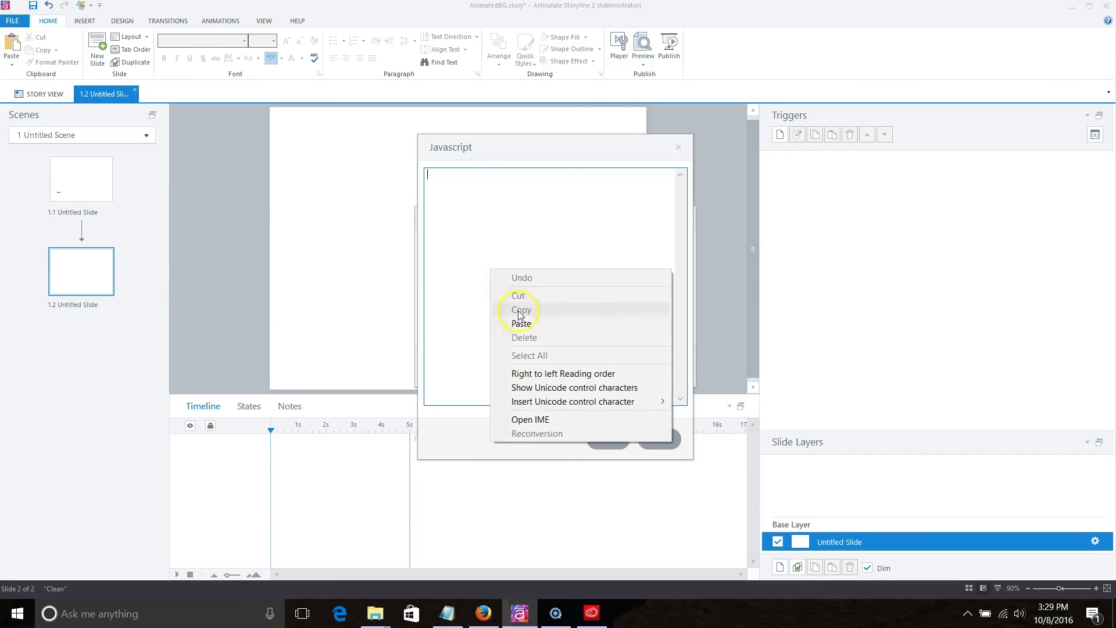
click(521, 323)
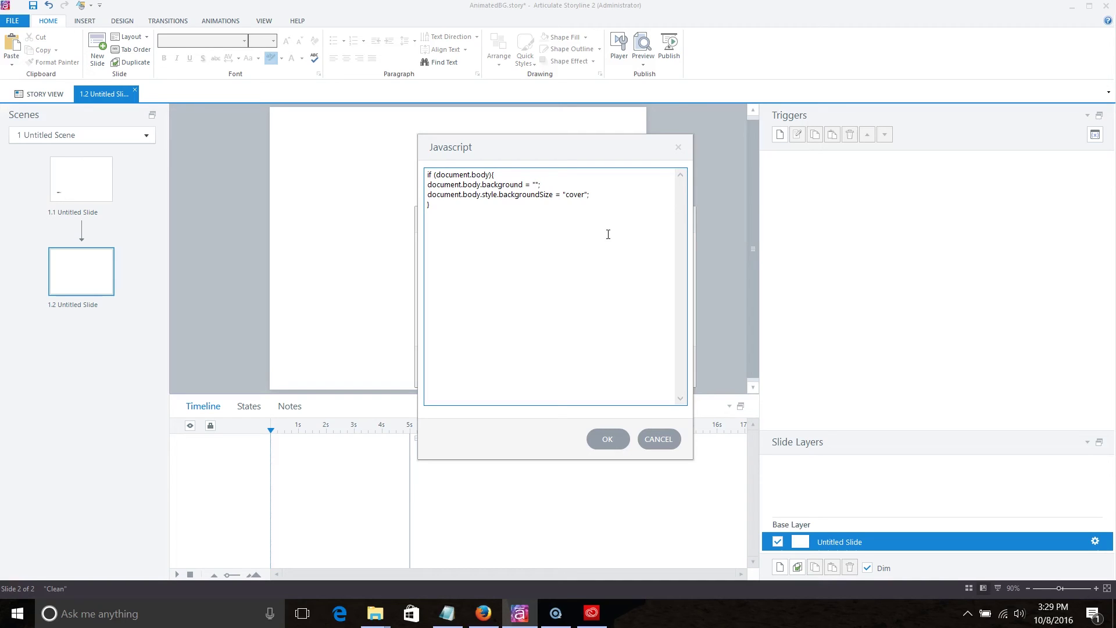
click(617, 441)
click(611, 368)
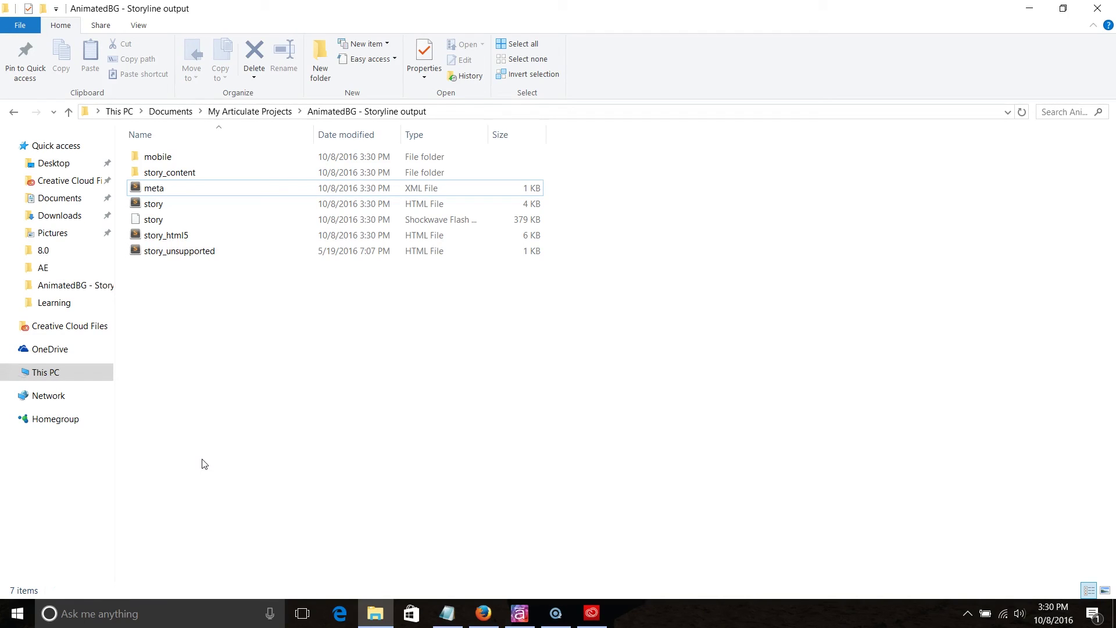
Copy the subway GIF from the desktop into the AnimatedBG - Storyline output folder.
click(1029, 8)
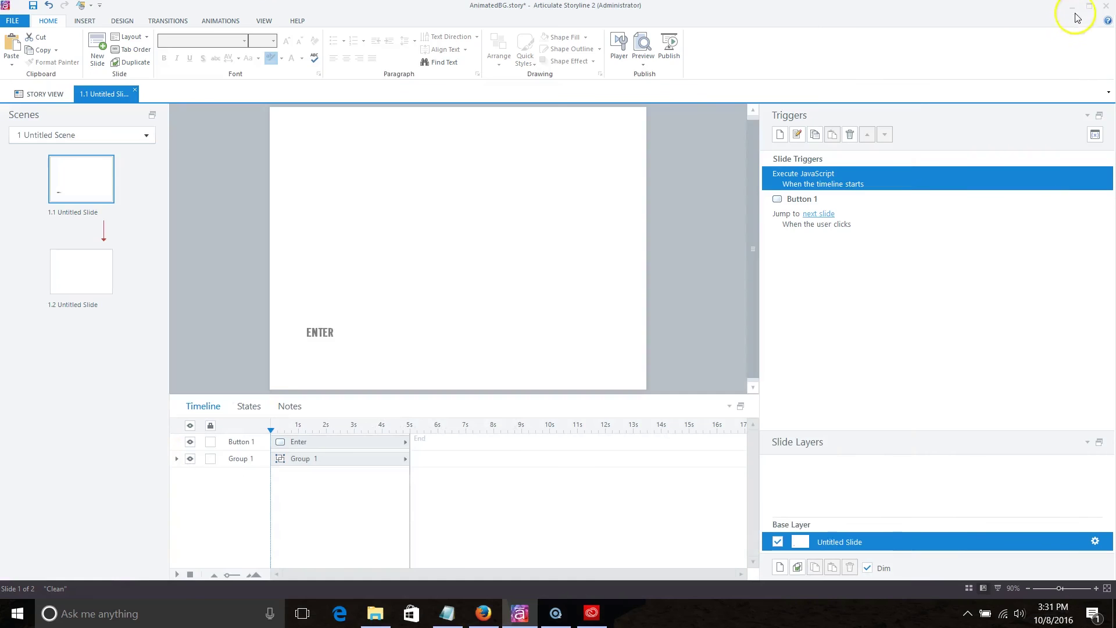
click(1067, 10)
right_click(486, 411)
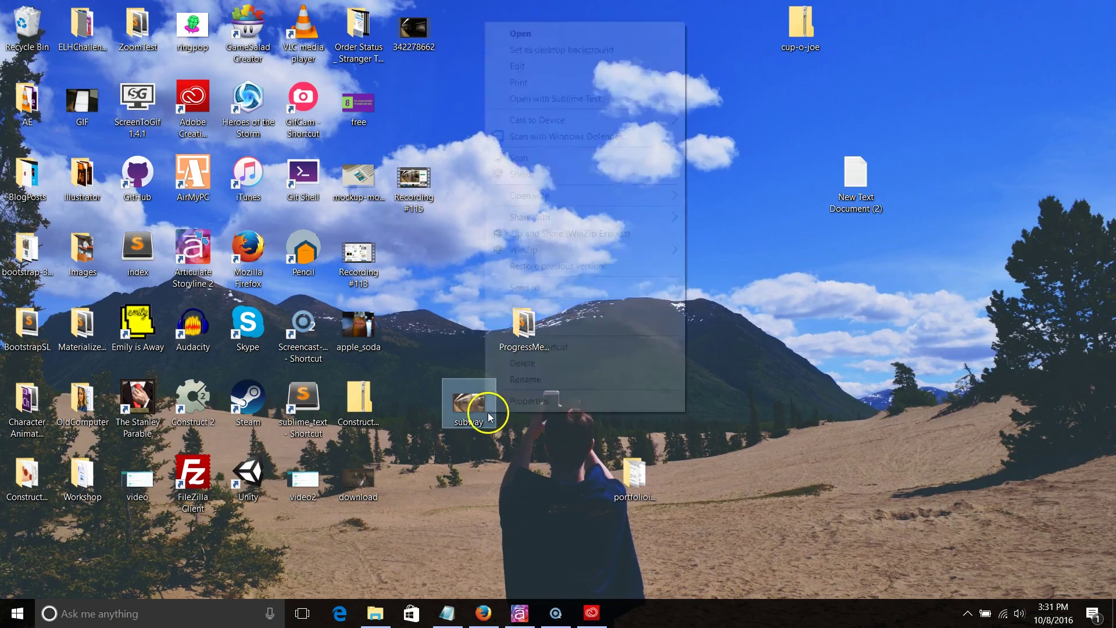
click(536, 365)
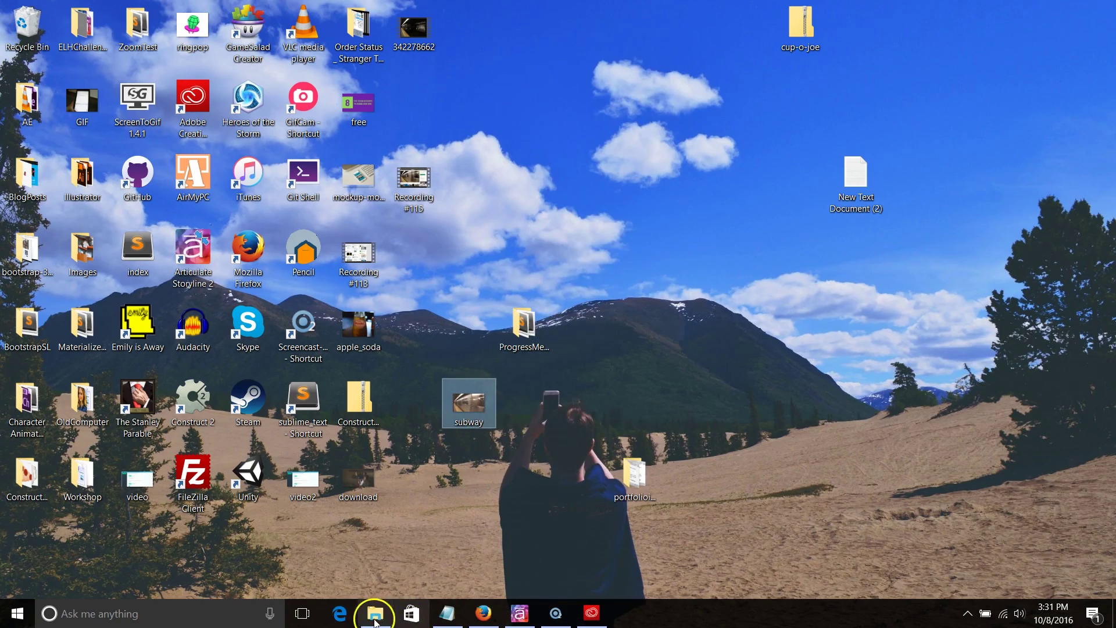
click(375, 613)
right_click(360, 415)
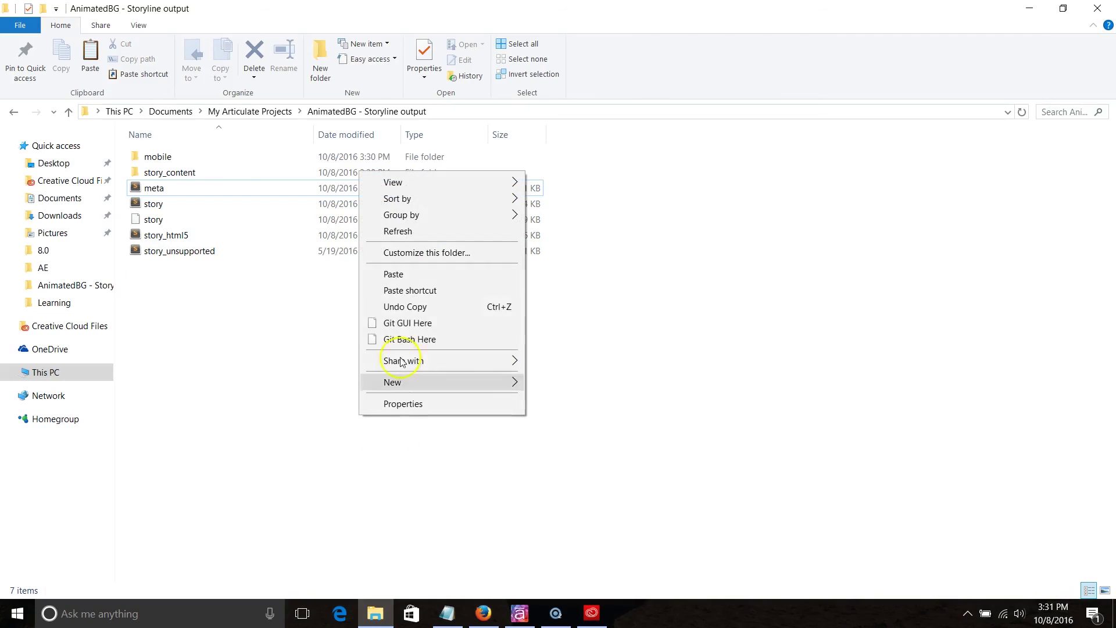
click(398, 278)
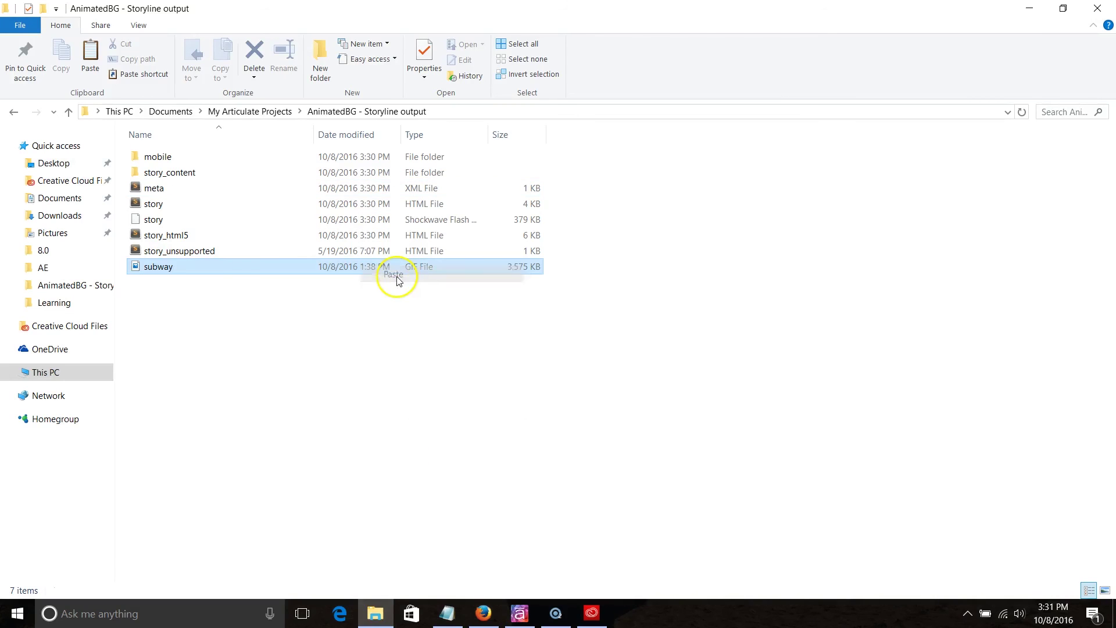
Open the published story HTML file from the output folder in Sublime Text, with the editor window maximized.
click(168, 210)
right_click(169, 210)
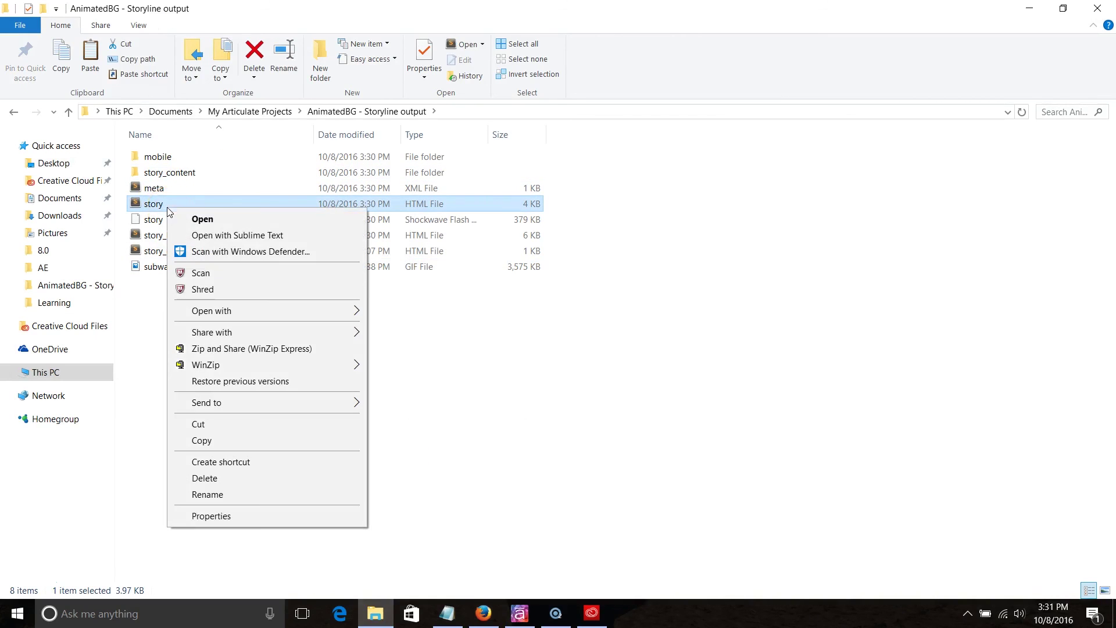
click(224, 237)
click(654, 321)
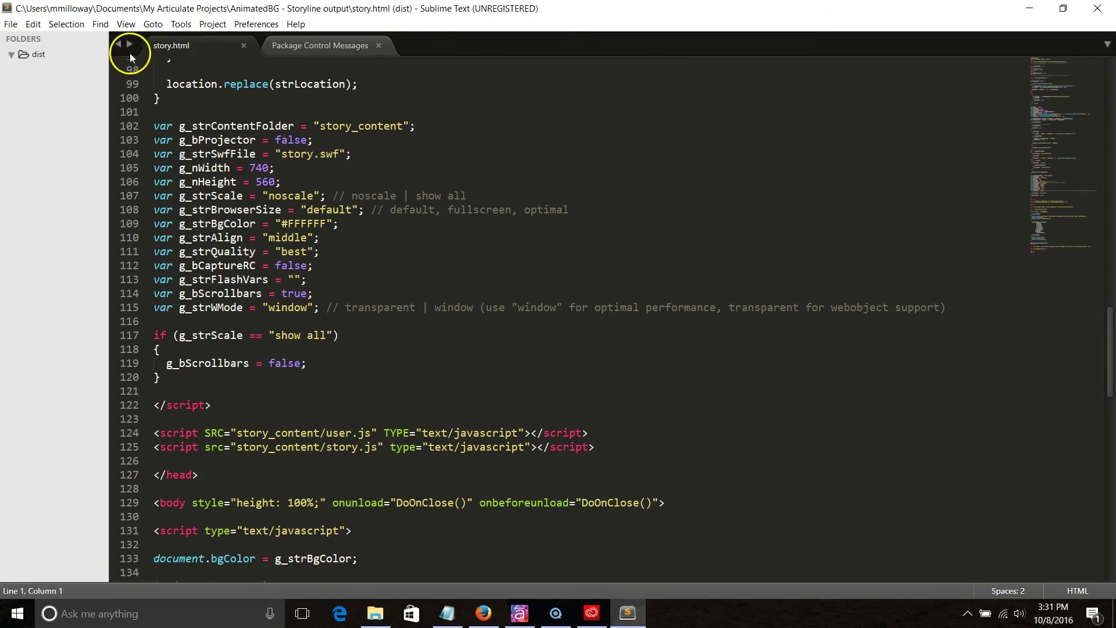
double_click(98, 10)
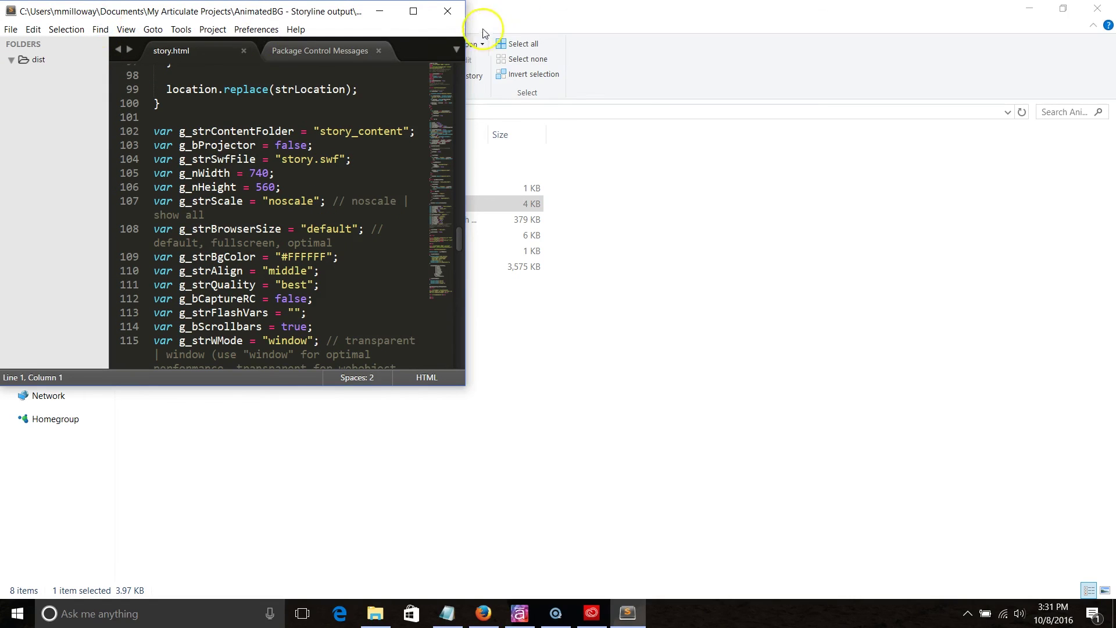
click(413, 11)
Find "wind" in story.html and change the g_strWMode value to "transparent".
click(103, 30)
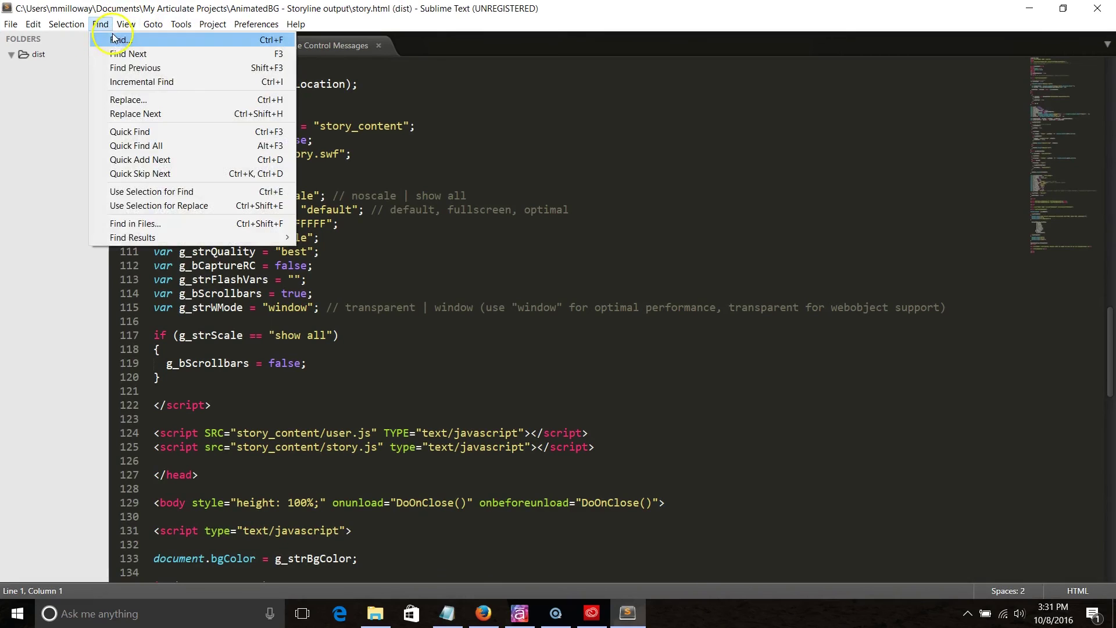
click(113, 37)
text(wind)
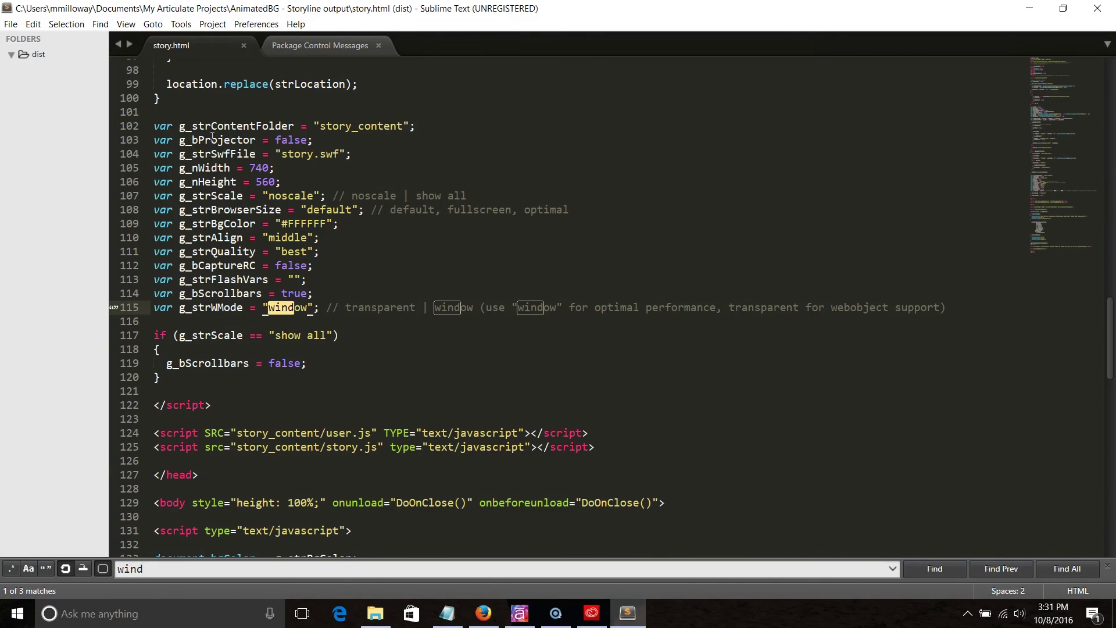
click(306, 308)
key(BackSpace)
key(BackSpace)
key(BackSpace)
key(BackSpace)
key(BackSpace)
key(BackSpace)
text(transparent)
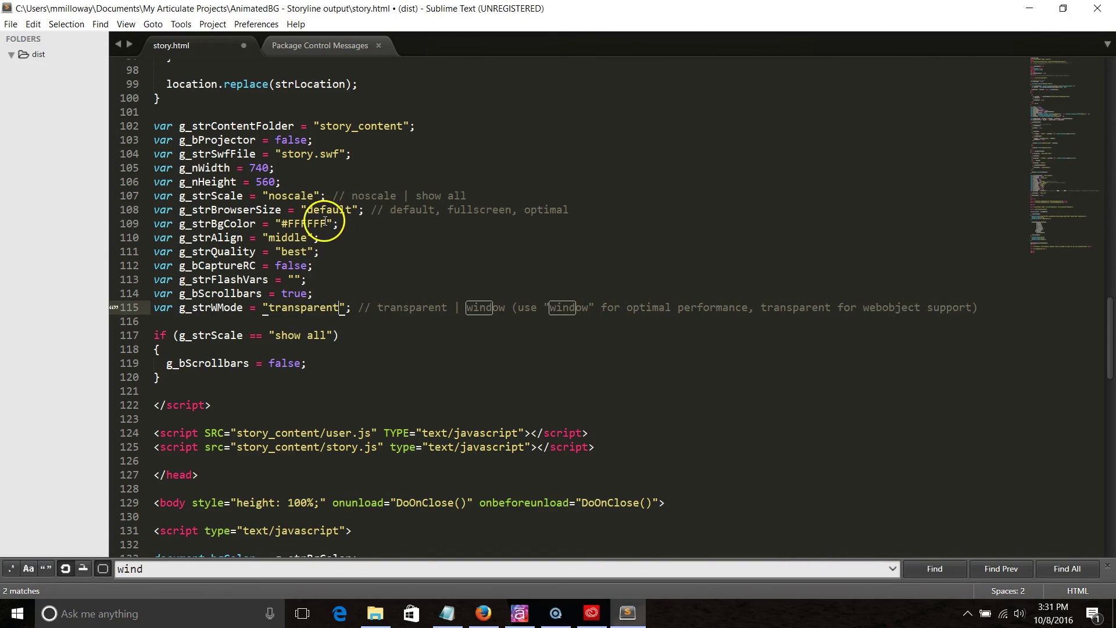
Empty the g_strBgColor value, save story.html, and return to the output folder.
click(329, 223)
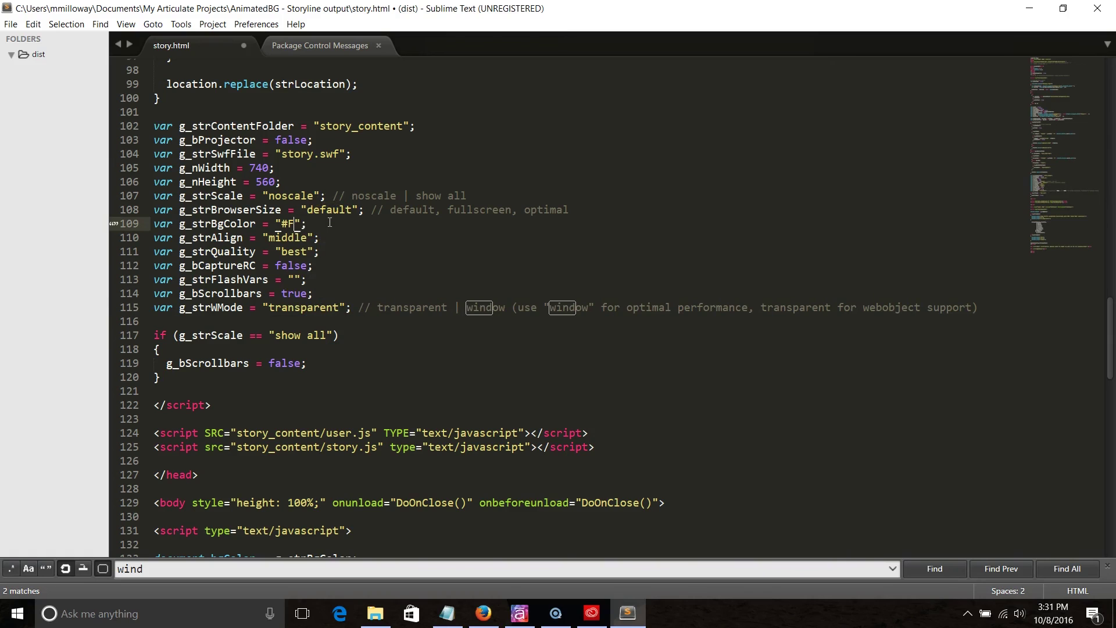
key(ctrl+s)
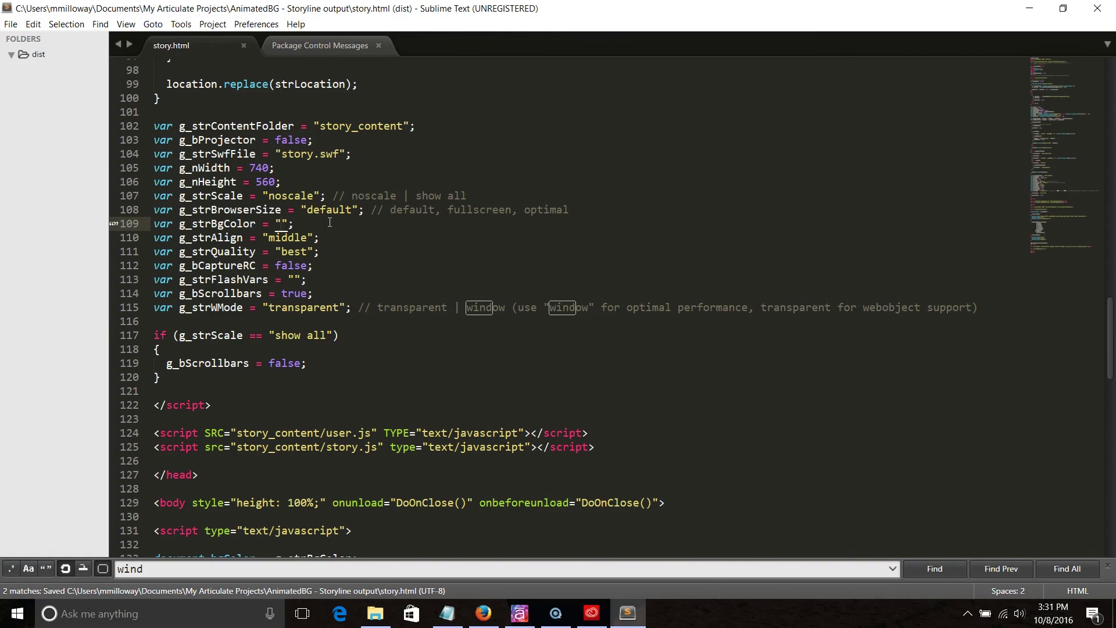
click(1029, 8)
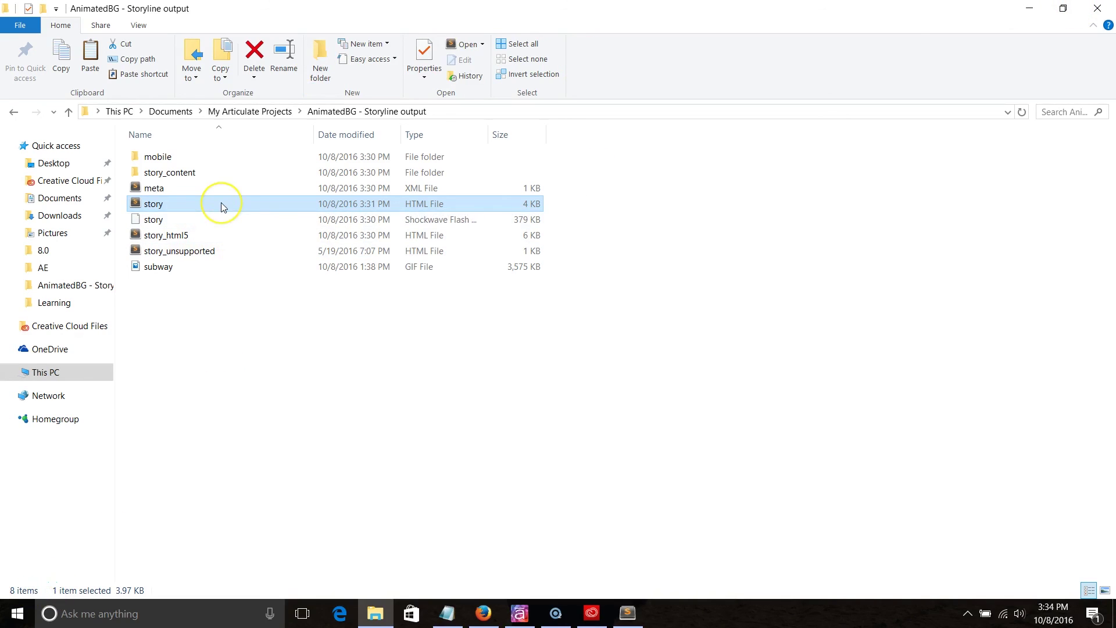
Open the edited story HTML file in Firefox and follow ENTER to check the background on both slides.
right_click(223, 206)
mouse_move(351, 308)
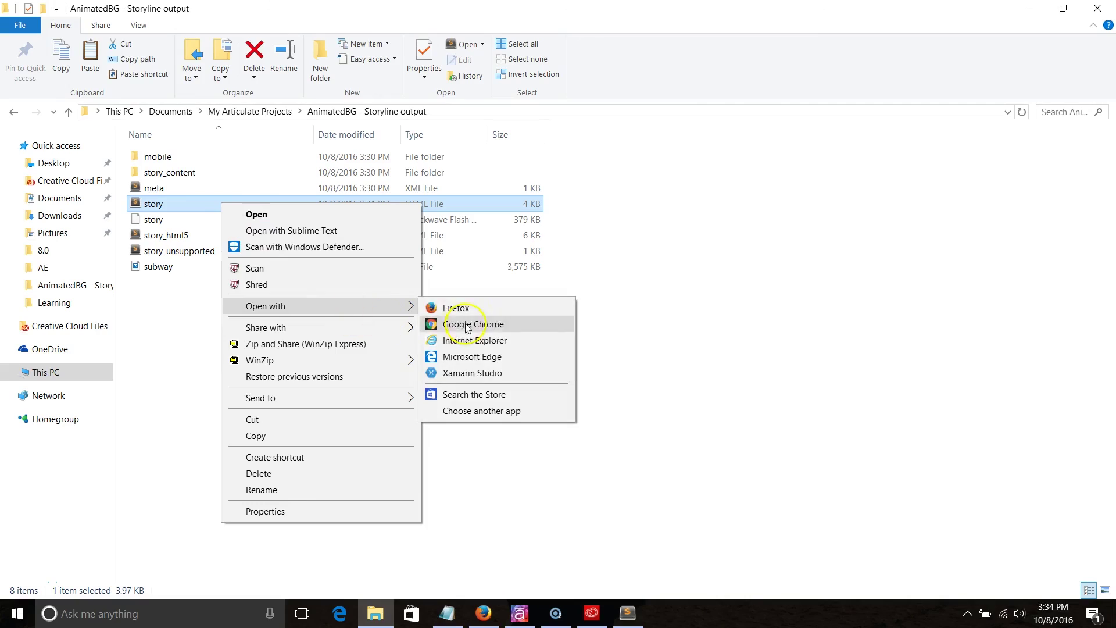
click(454, 308)
click(599, 367)
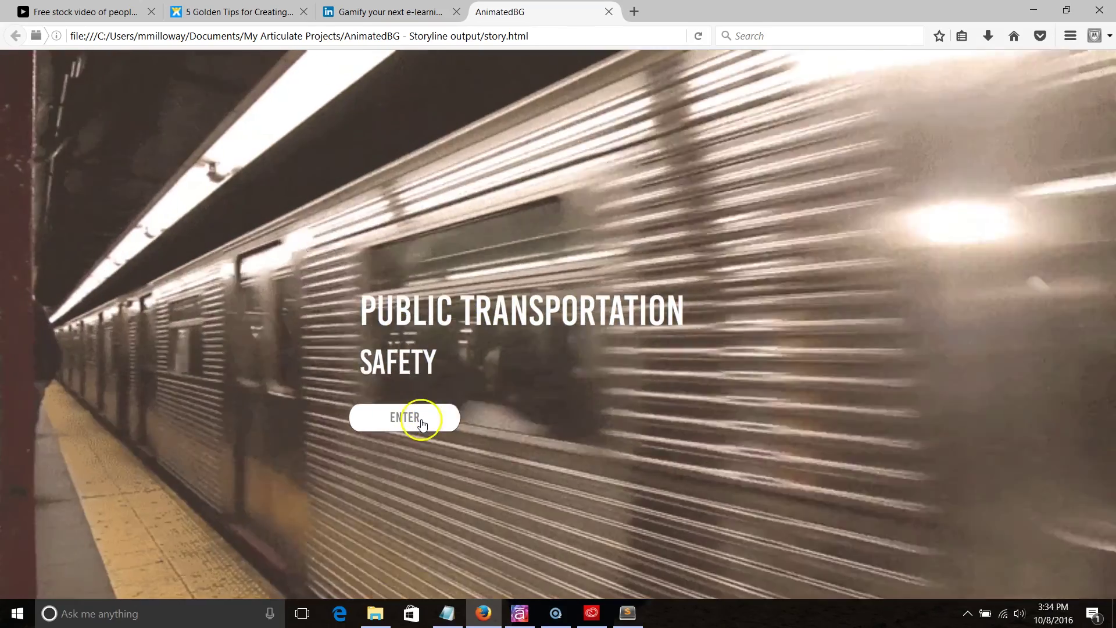
click(421, 424)
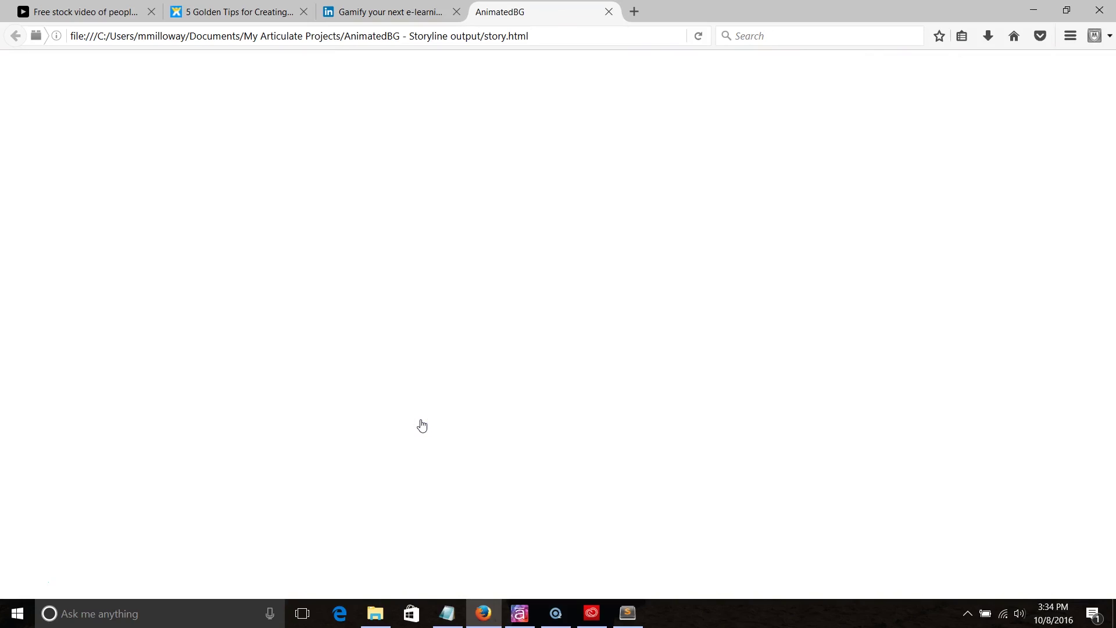
click(424, 421)
Switch to Articulate Storyline and compare slide 1.2 with the published second slide in Firefox.
click(520, 614)
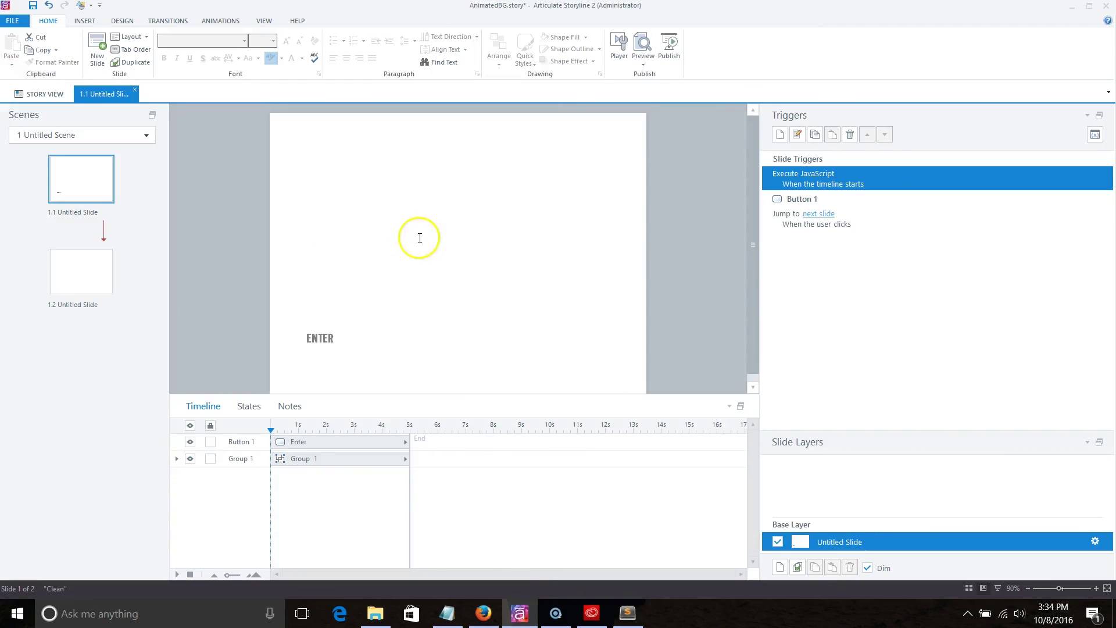
click(88, 271)
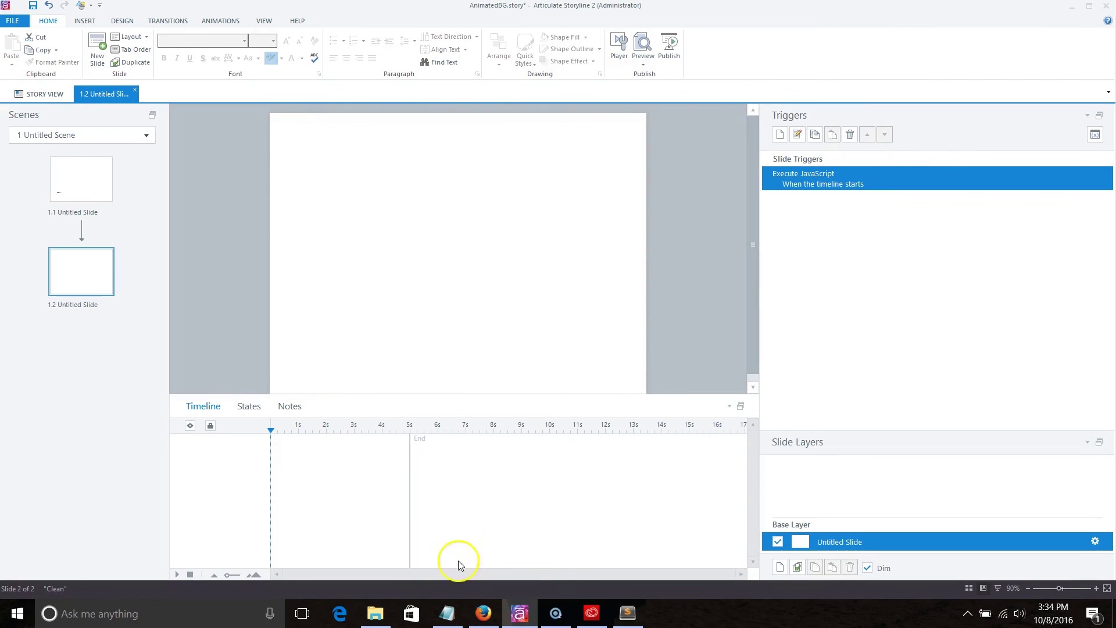
click(521, 612)
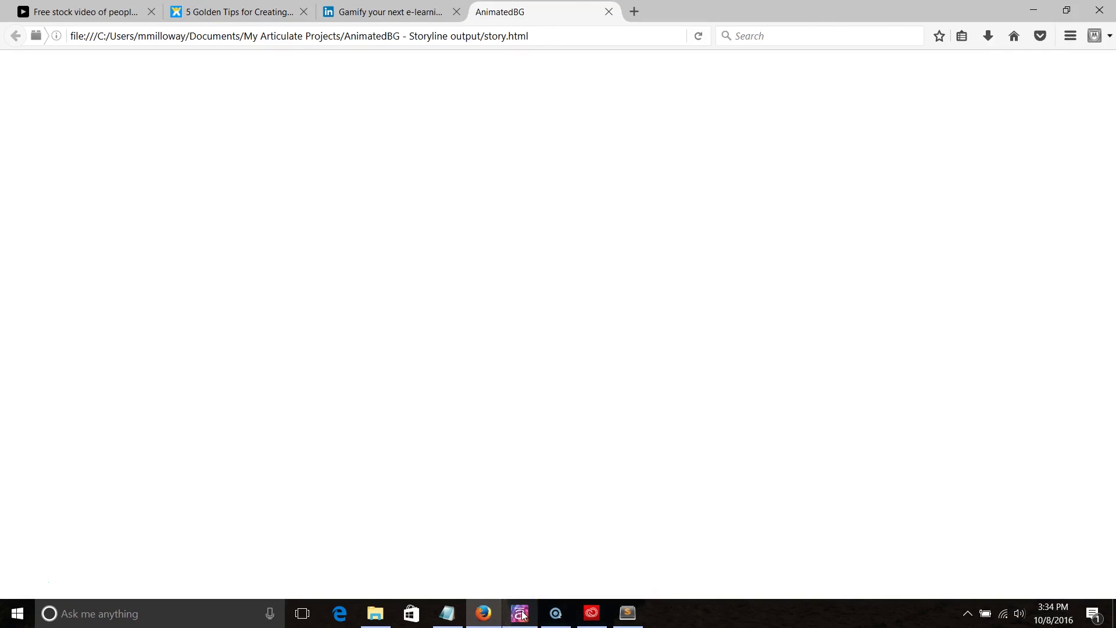